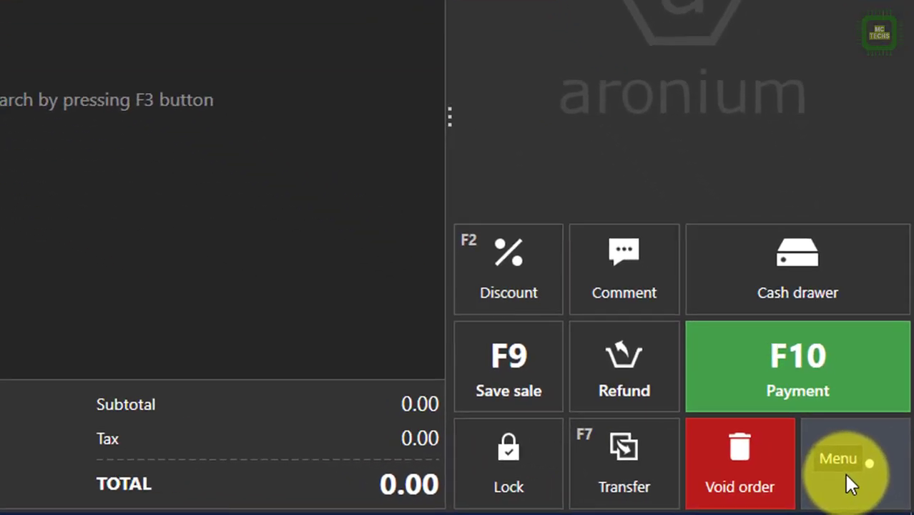
# Step: Go to Management's My Company page with saved company details and browse for a logo
pyautogui.click(858, 484)
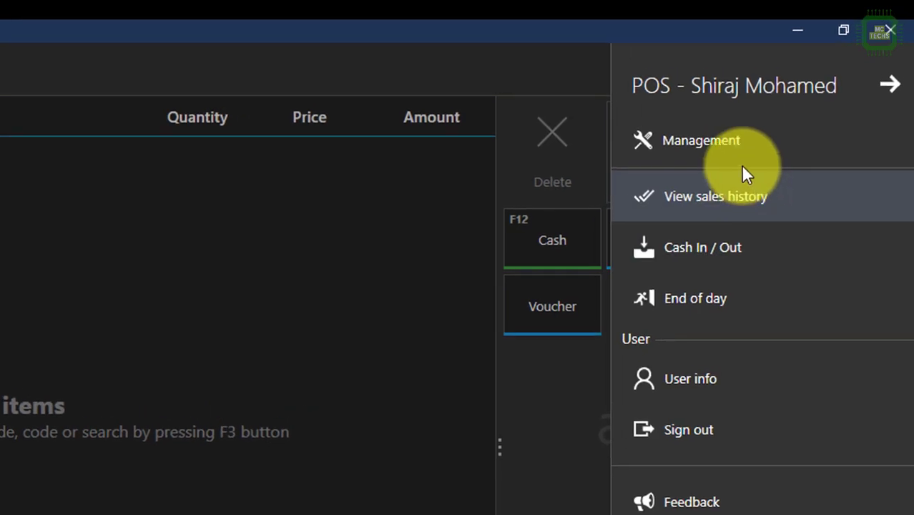
pyautogui.click(756, 140)
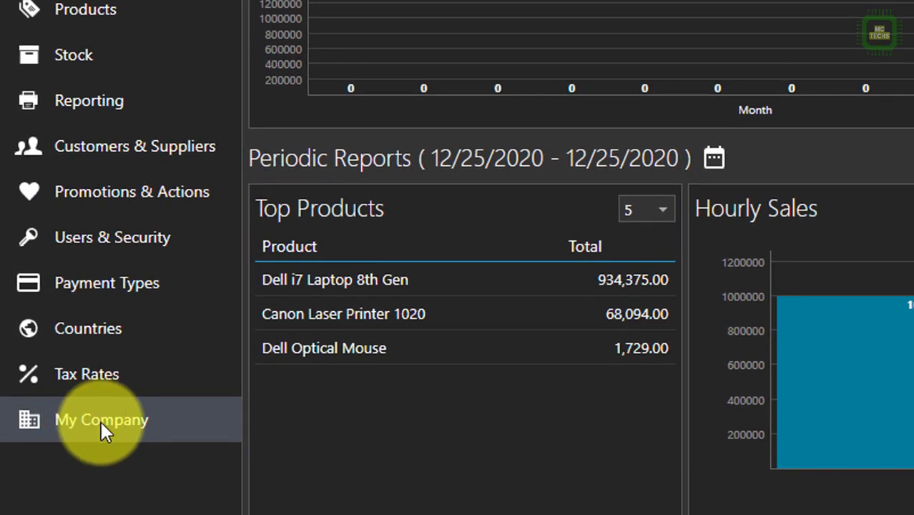
pyautogui.click(100, 421)
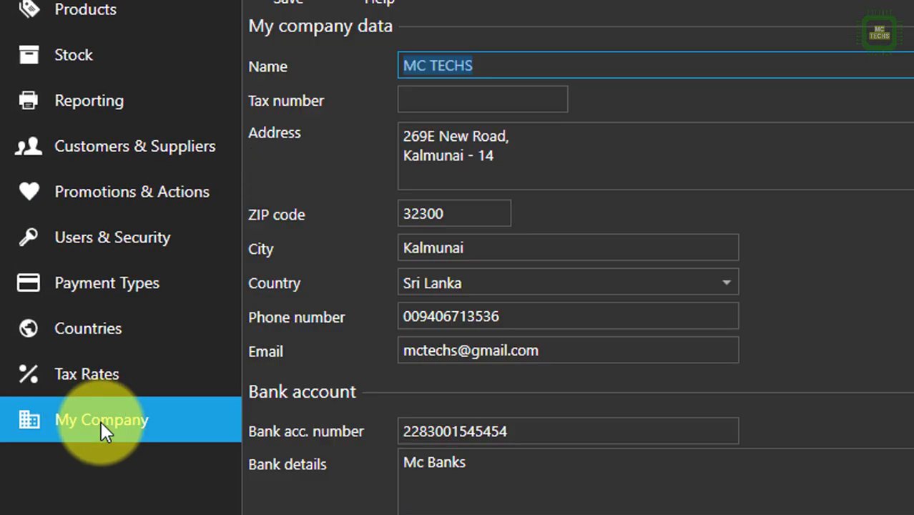
pyautogui.click(475, 64)
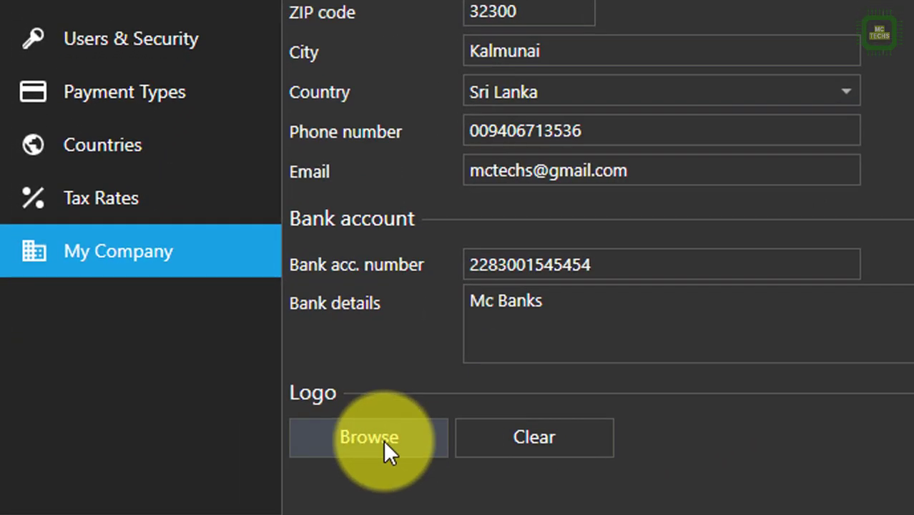
pyautogui.click(368, 436)
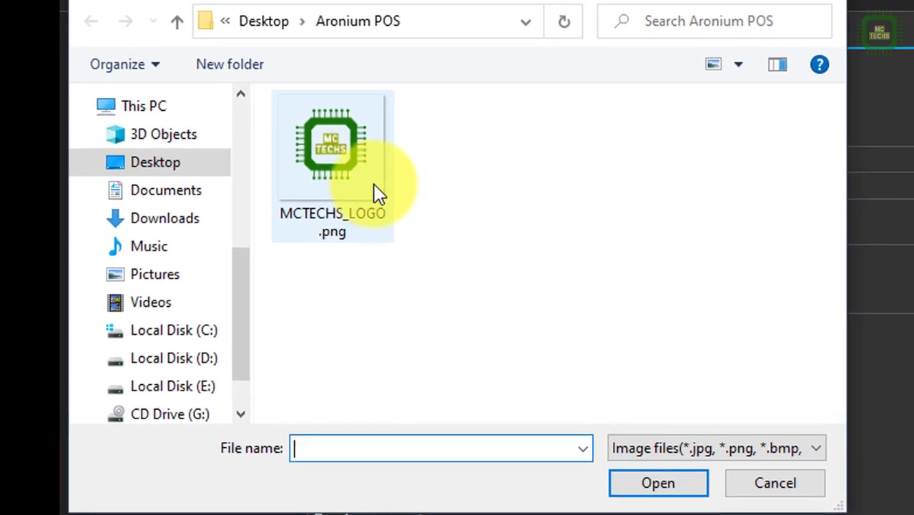
# Step: Choose MCTECHS_LOGO.png from the desktop Aronium POS folder as the company logo
pyautogui.click(359, 185)
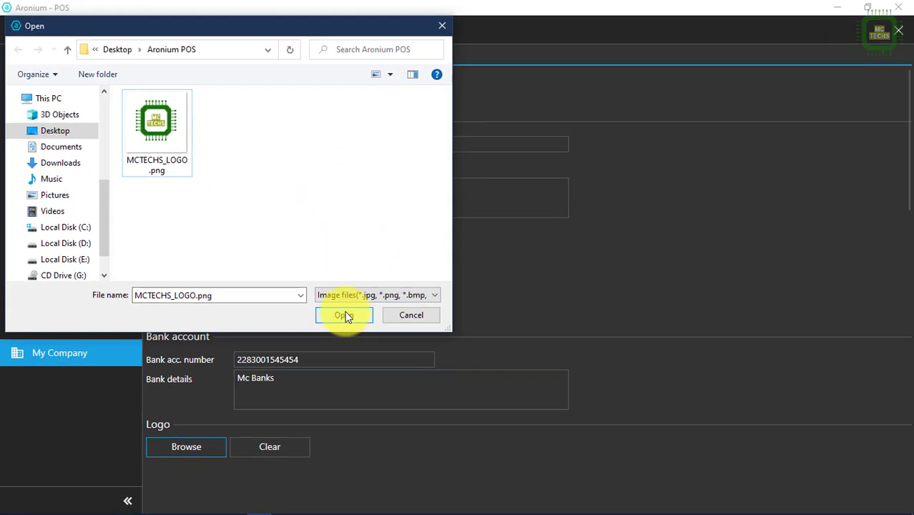
pyautogui.click(344, 315)
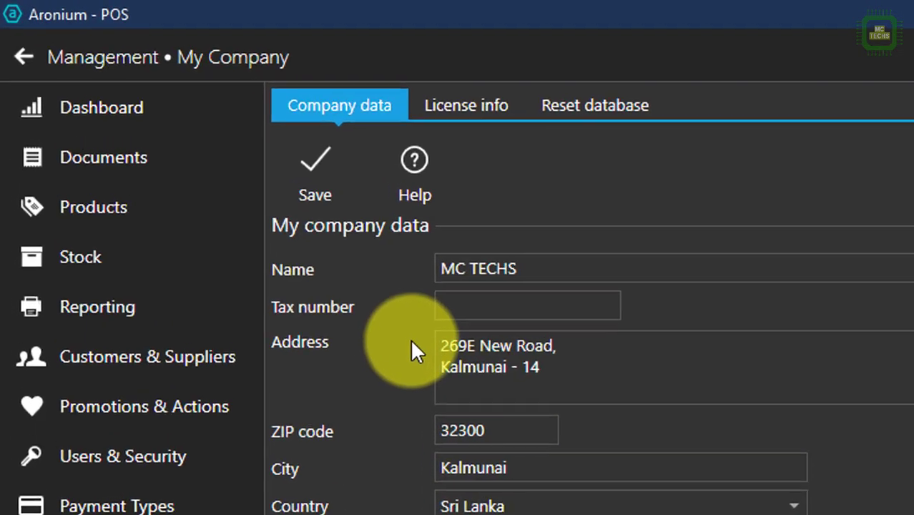
# Step: View the License info and Reset database tabs, then show the Documents list
pyautogui.click(489, 109)
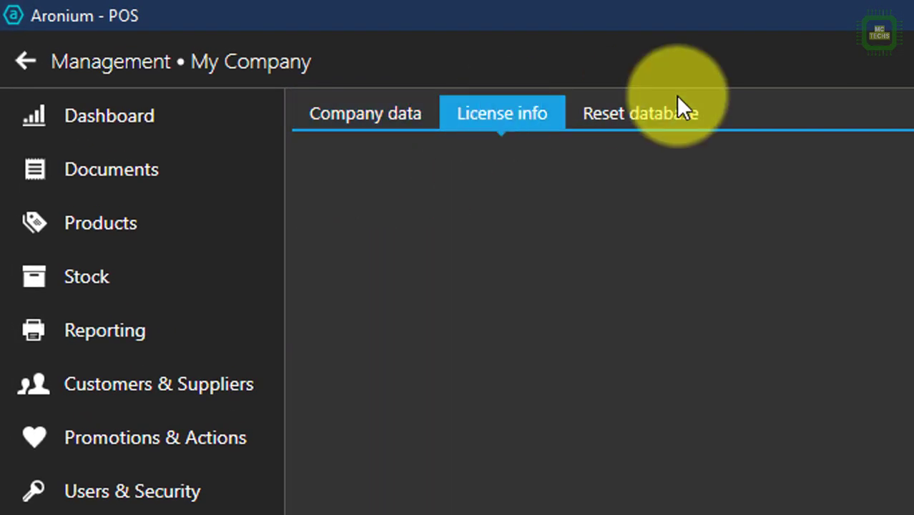
pyautogui.click(629, 113)
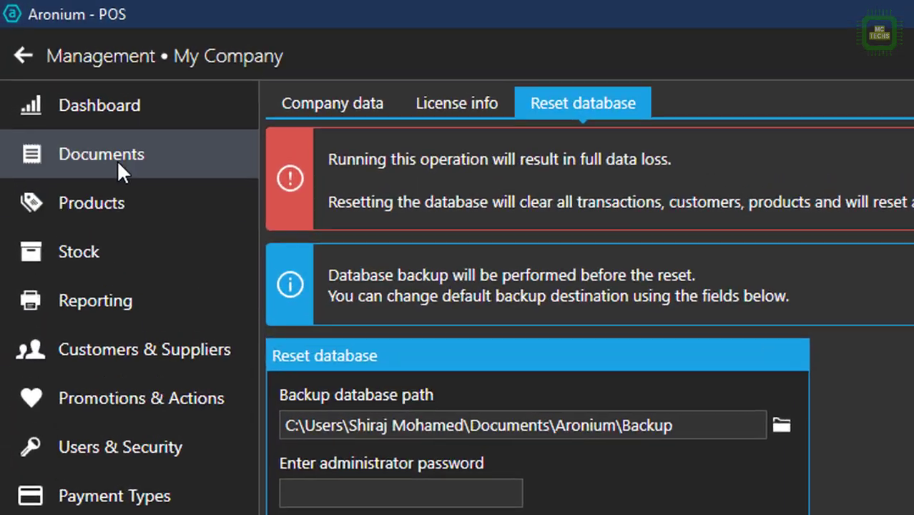
pyautogui.click(118, 164)
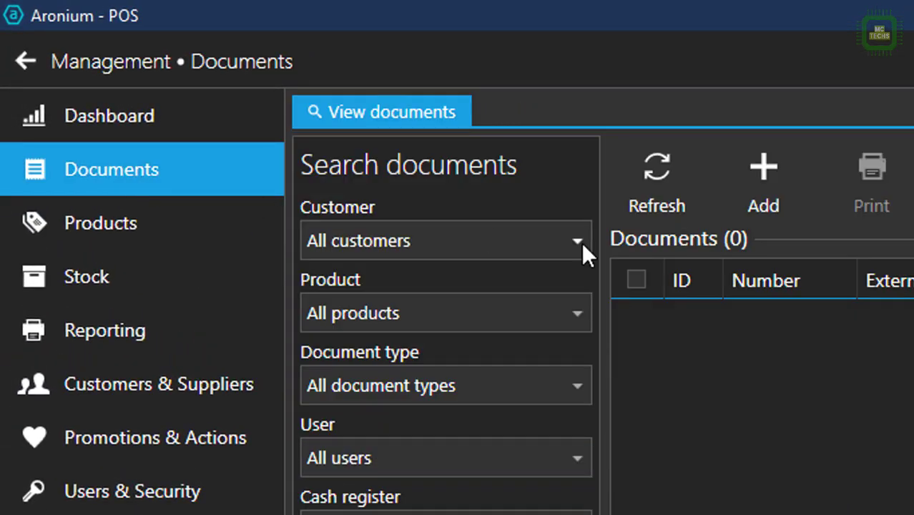
# Step: Review the Sales, Inventory and Loss document types, then create an Expenses 100 - Purchase document
pyautogui.click(764, 175)
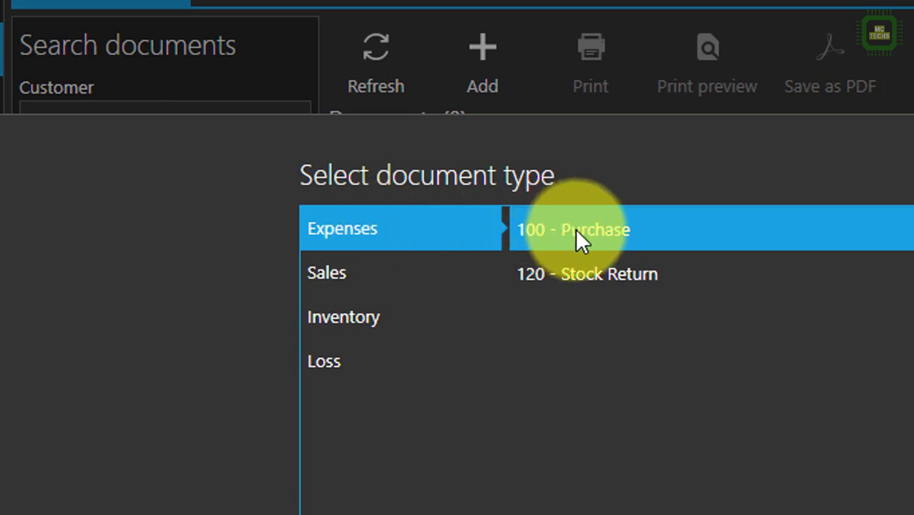
pyautogui.click(362, 285)
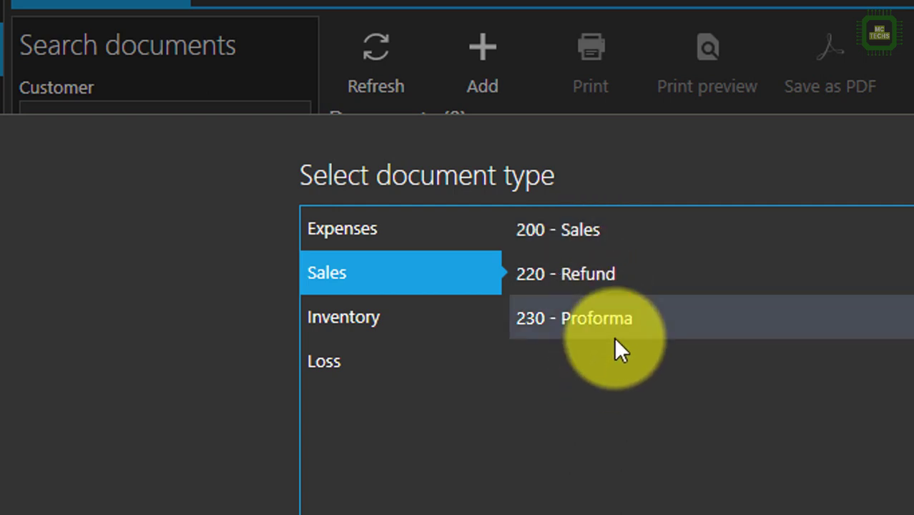
pyautogui.click(356, 325)
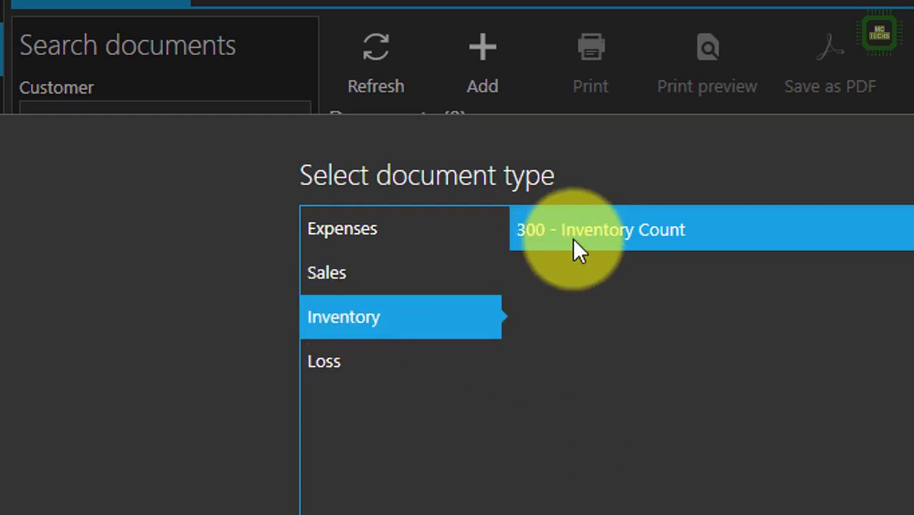
pyautogui.click(344, 370)
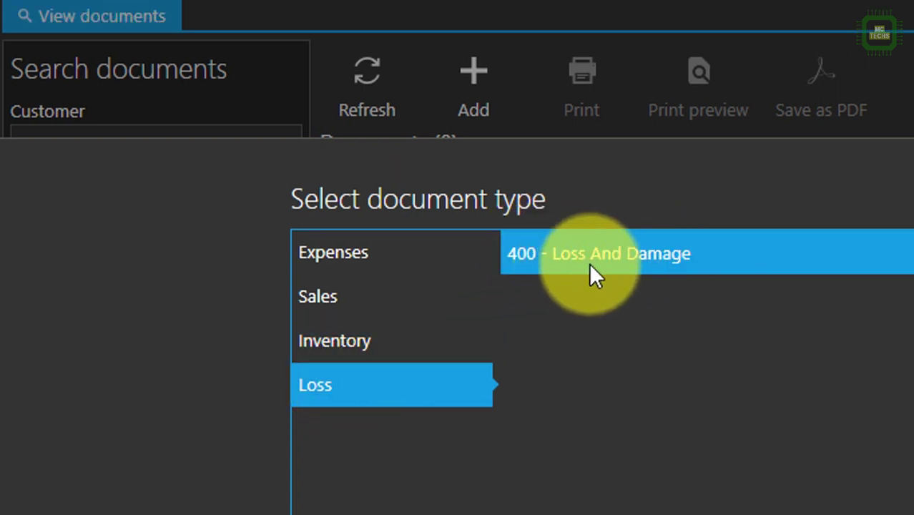
pyautogui.click(421, 250)
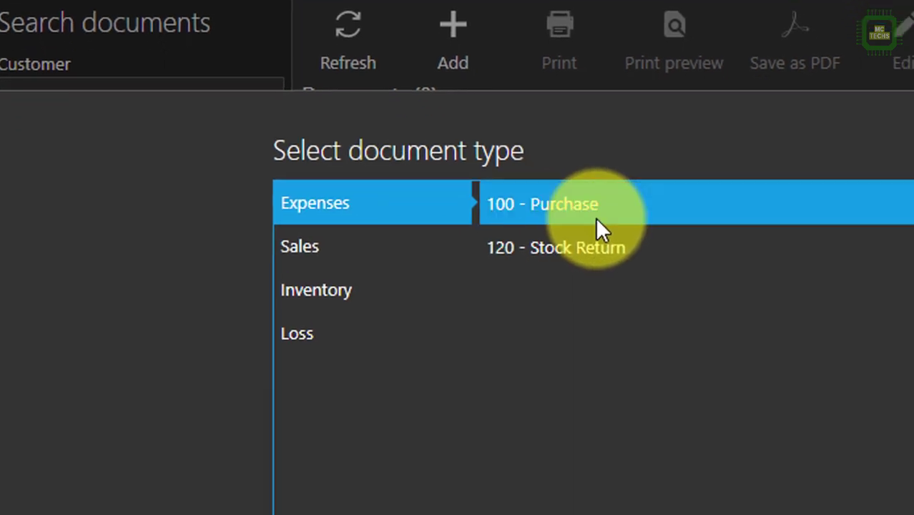
pyautogui.click(619, 261)
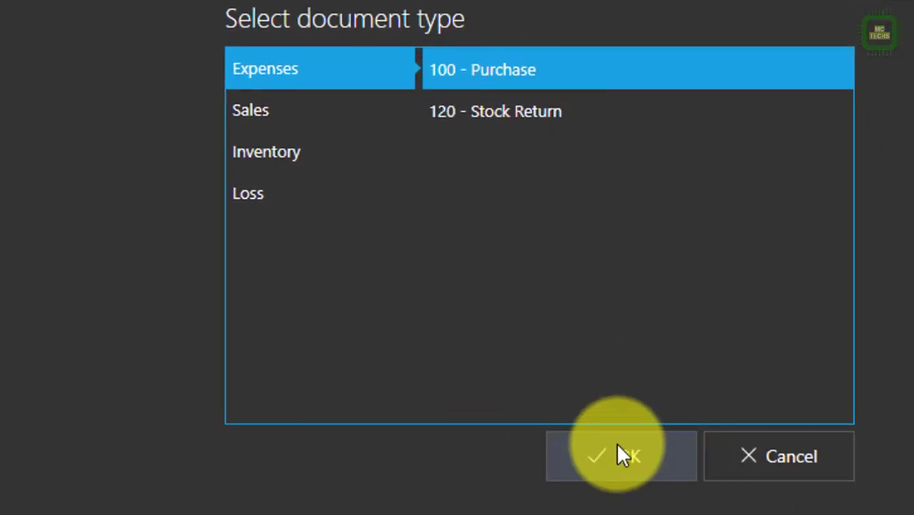
pyautogui.click(622, 449)
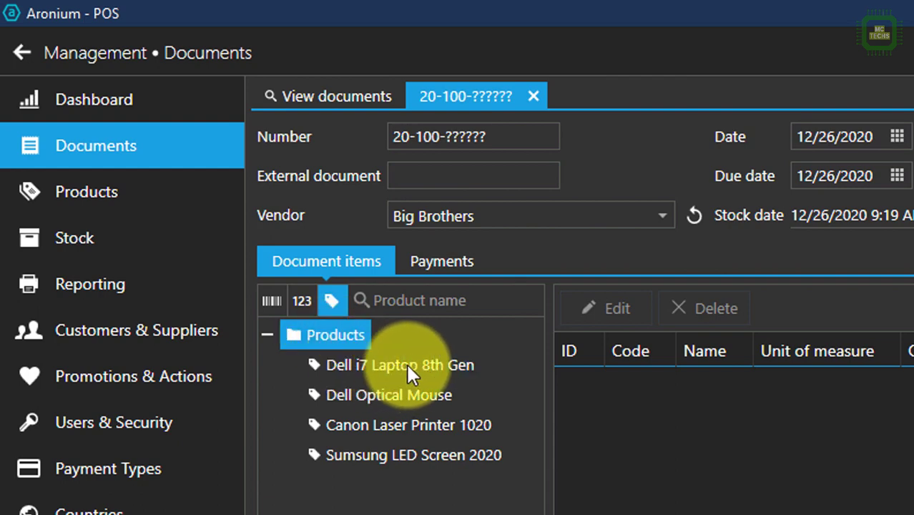
# Step: Set the vendor to PC Solutions and open the Dell i7 Laptop 8th Gen line at 125,000.00
pyautogui.click(663, 216)
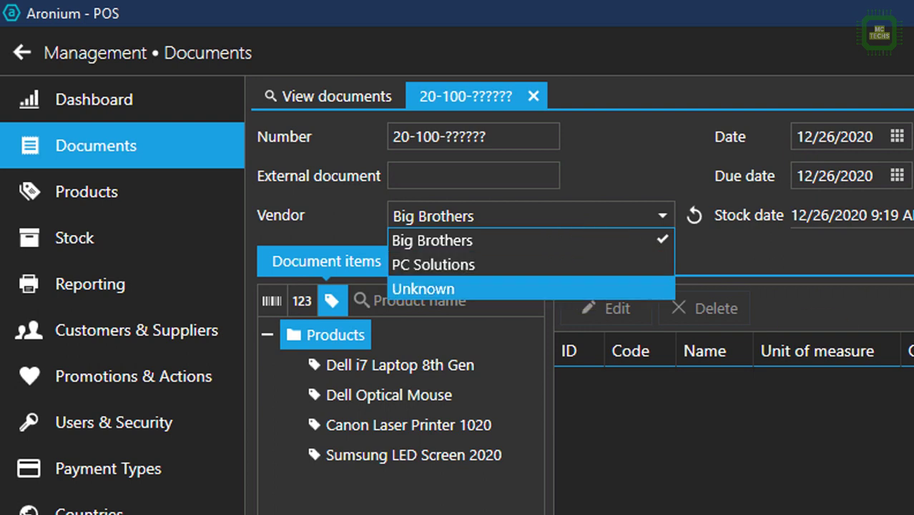
pyautogui.click(558, 271)
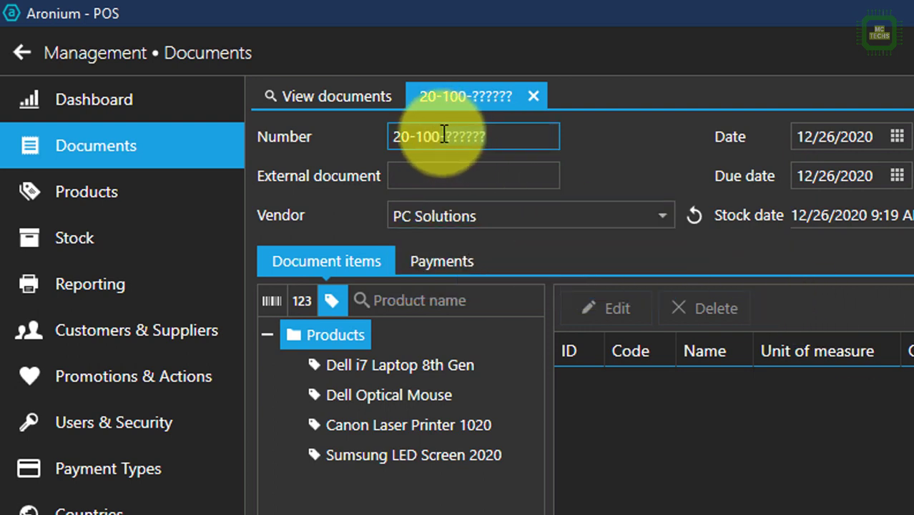
pyautogui.press('Tab')
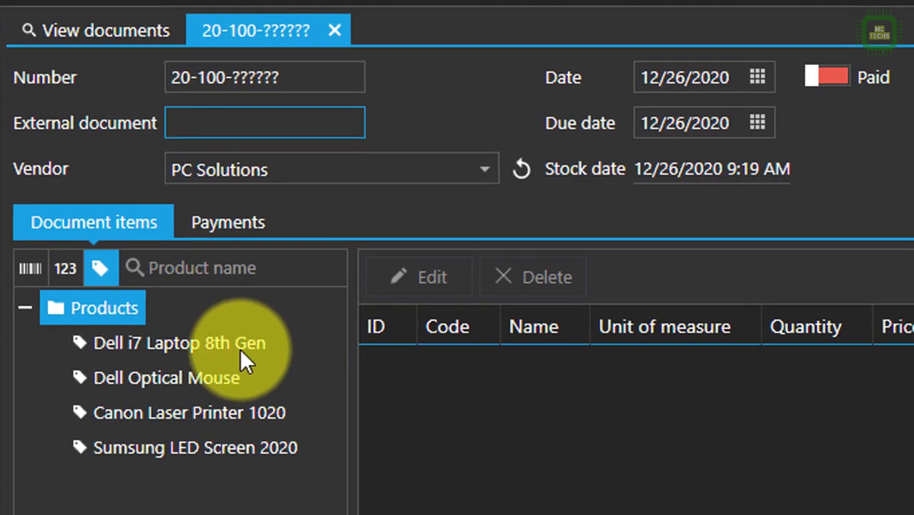
pyautogui.click(223, 337)
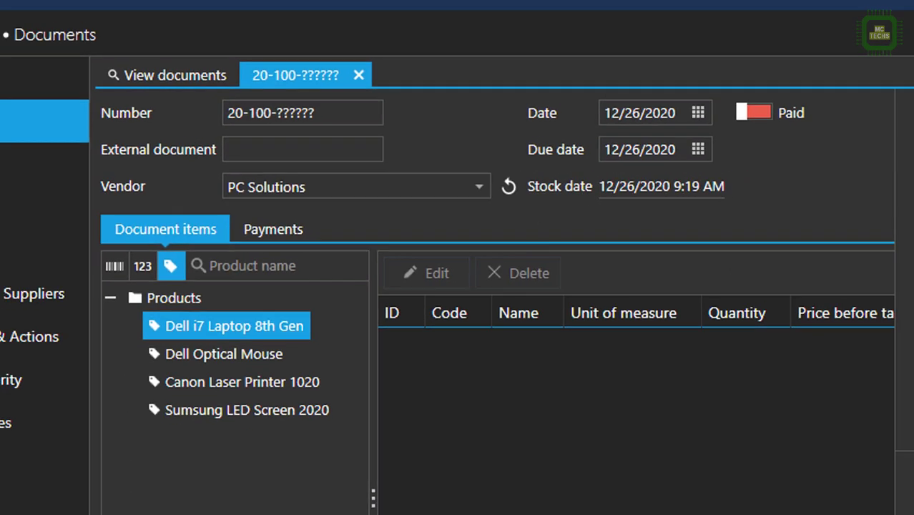
pyautogui.doubleClick(224, 336)
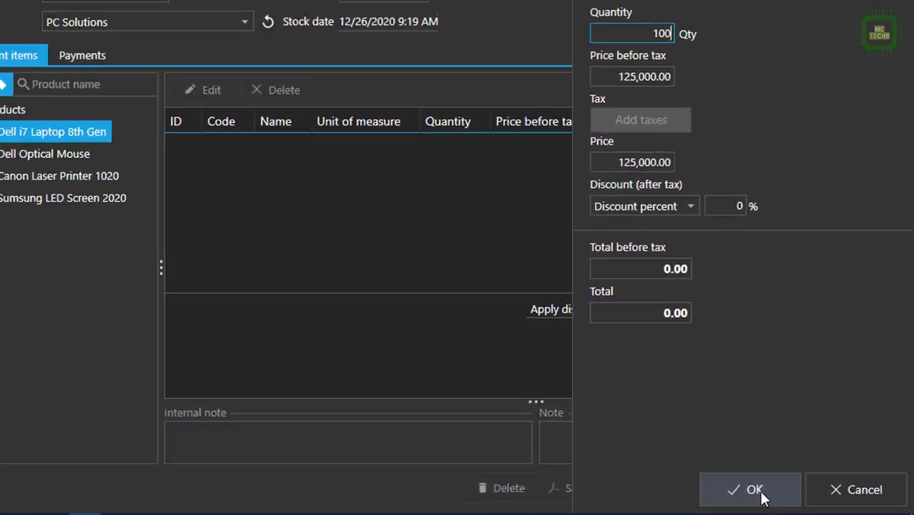
# Step: Add the laptop line plus 50 Dell Optical Mouse at 350.00, then save the purchase
pyautogui.click(719, 483)
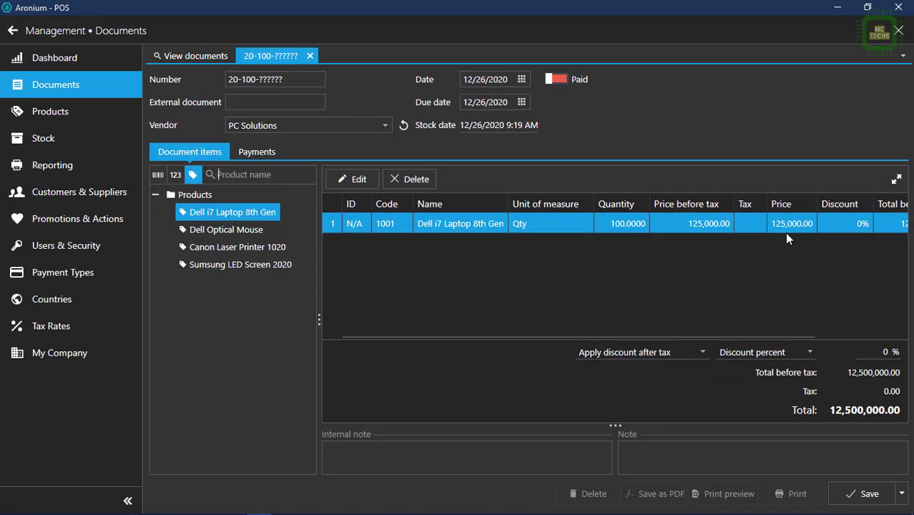
pyautogui.click(241, 229)
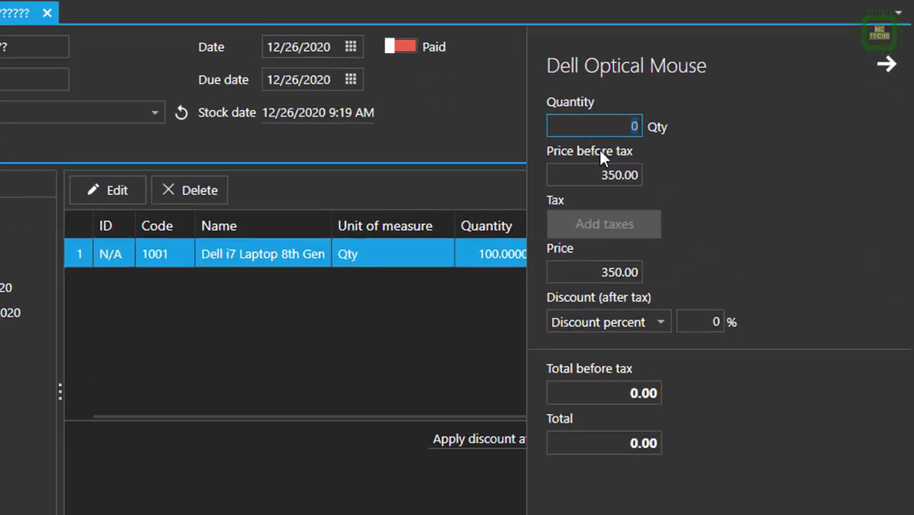
pyautogui.write('50')
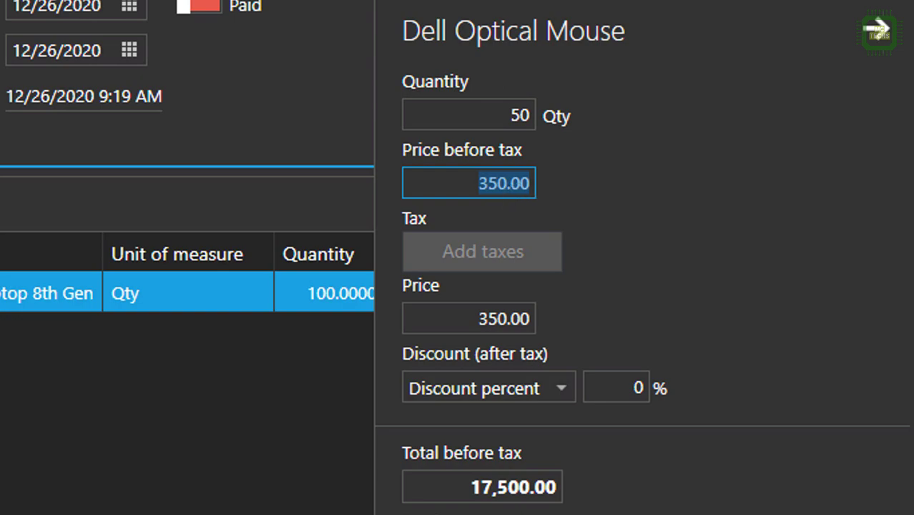
pyautogui.press('Return')
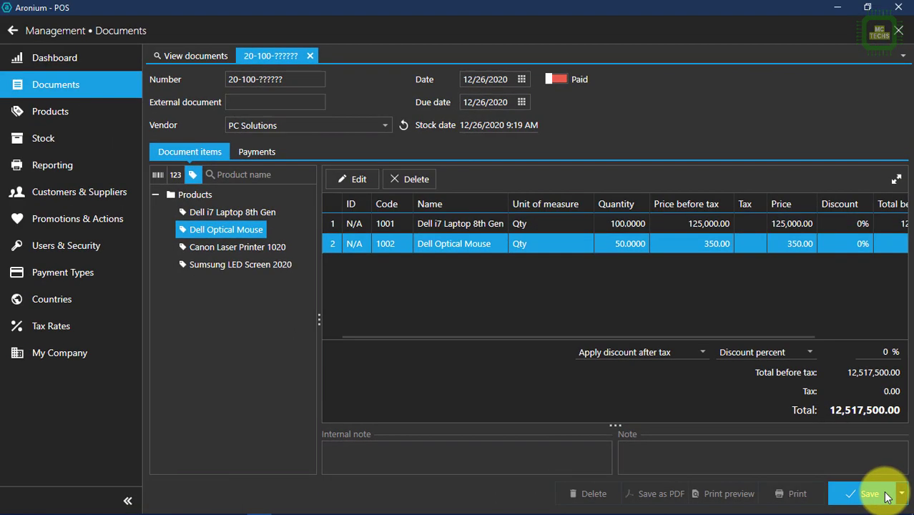
pyautogui.click(855, 468)
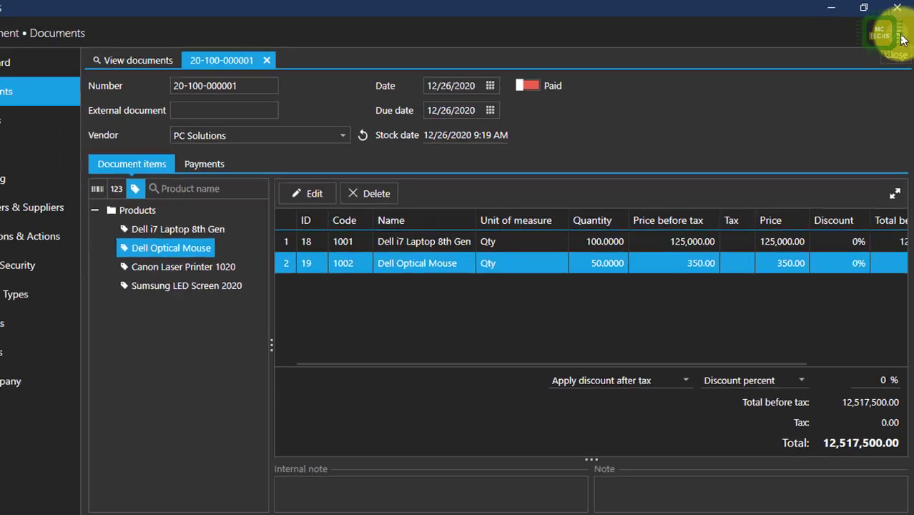
pyautogui.click(902, 41)
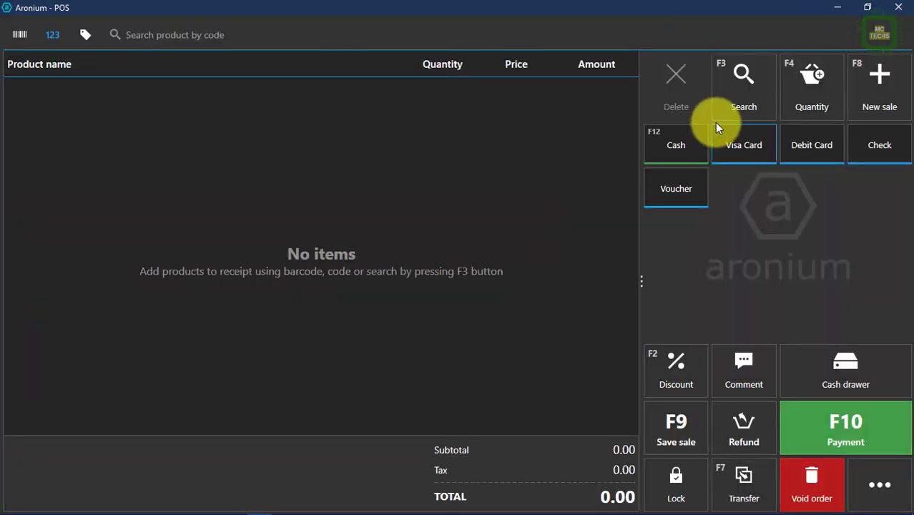
pyautogui.click(866, 476)
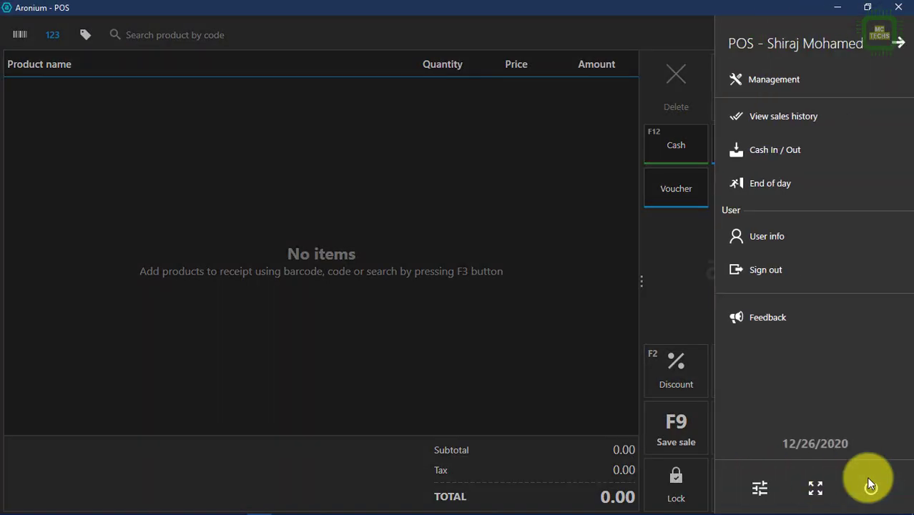
pyautogui.click(797, 87)
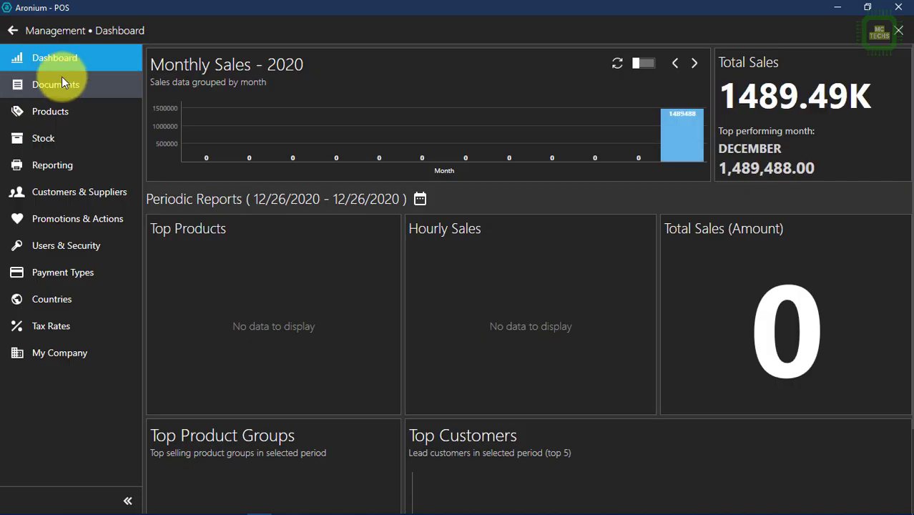
pyautogui.click(61, 80)
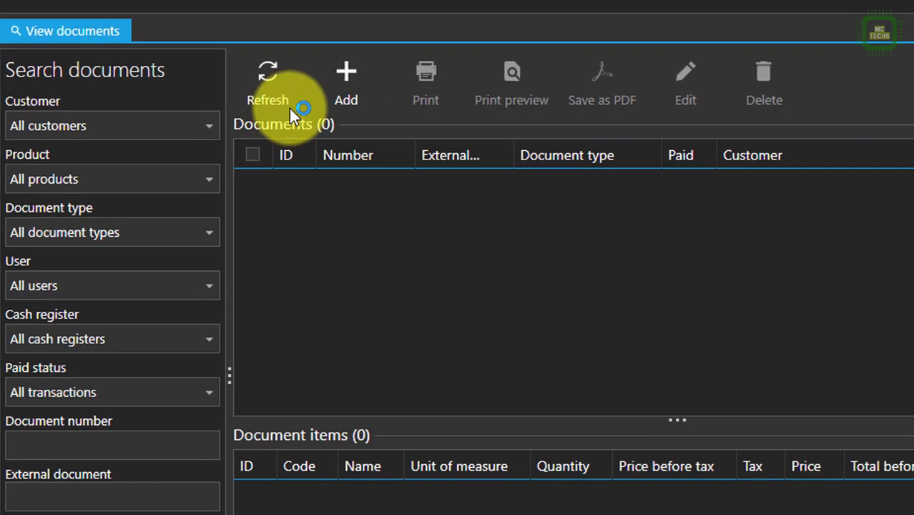
pyautogui.click(341, 87)
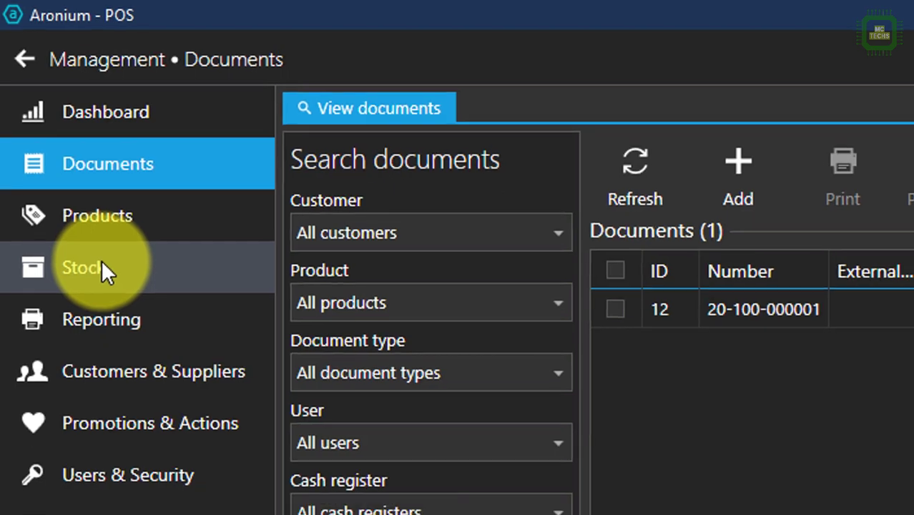
pyautogui.click(102, 263)
pyautogui.click(430, 194)
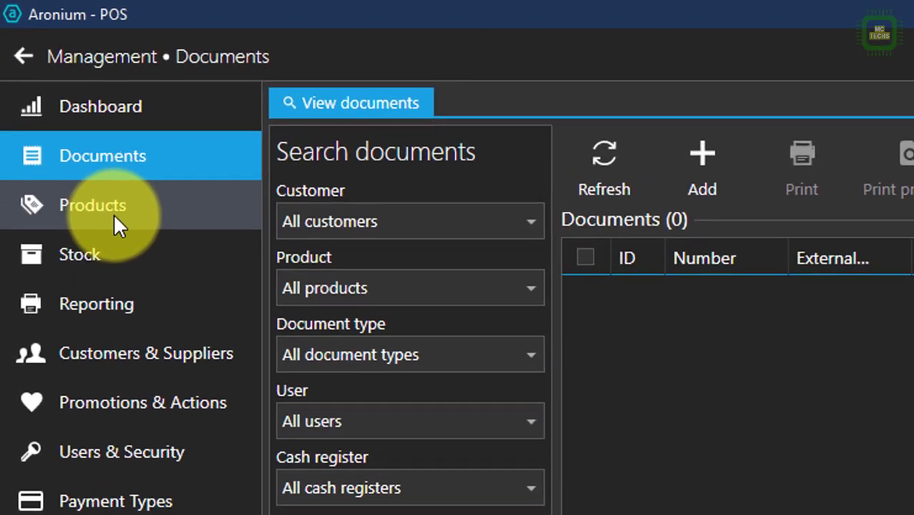
# Step: Create product 'Samsung LED Screen 2020' with code 1004, a generated barcode and unit Qty
pyautogui.click(107, 173)
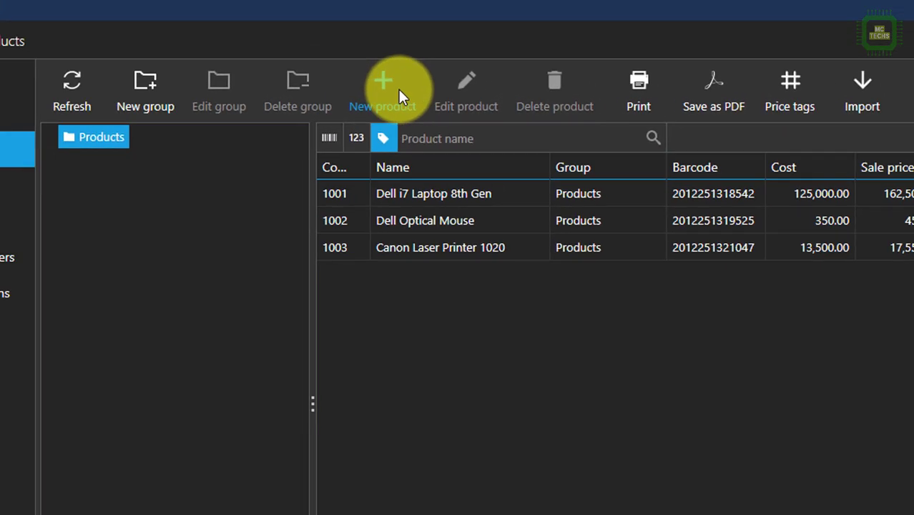
pyautogui.click(398, 90)
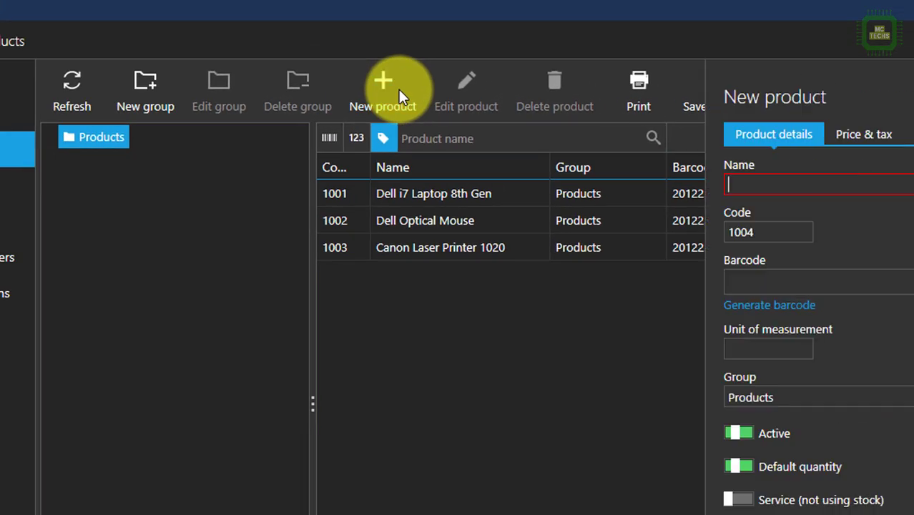
pyautogui.click(418, 178)
pyautogui.write('Samsung LED Screen 2020')
pyautogui.press('Tab')
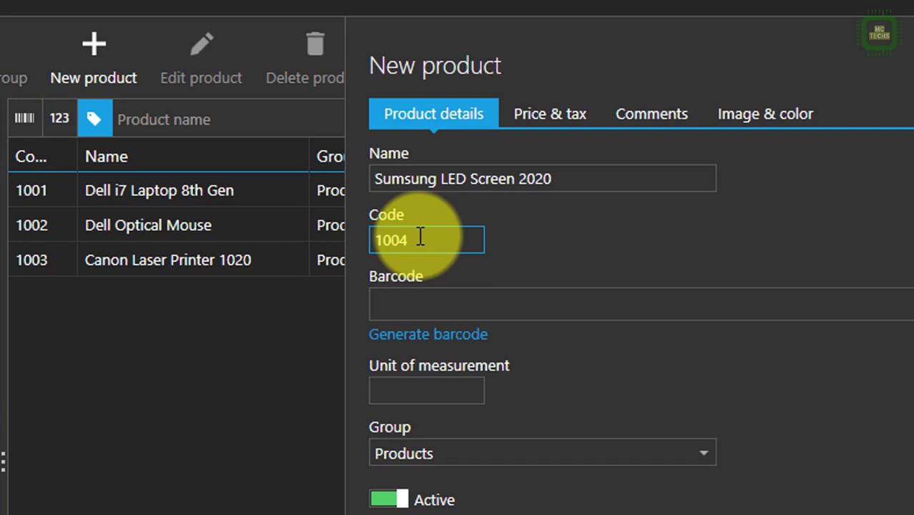
pyautogui.click(436, 336)
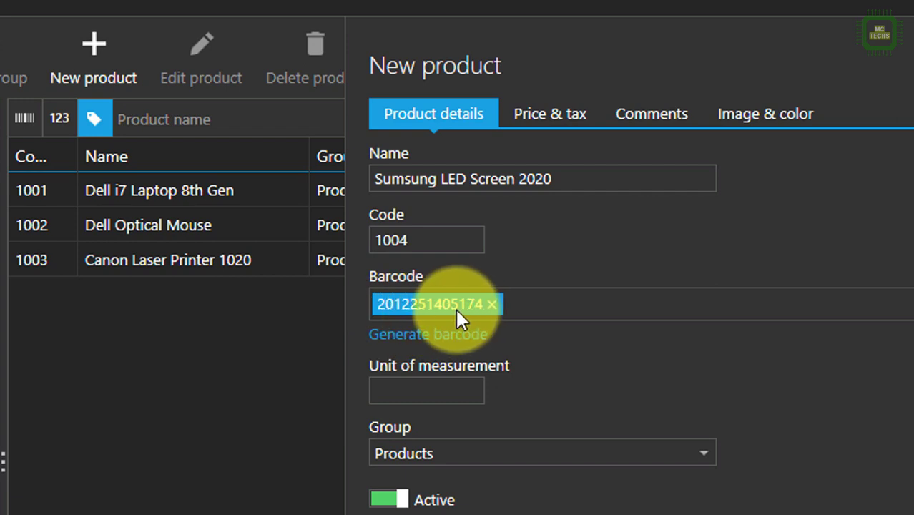
pyautogui.click(406, 391)
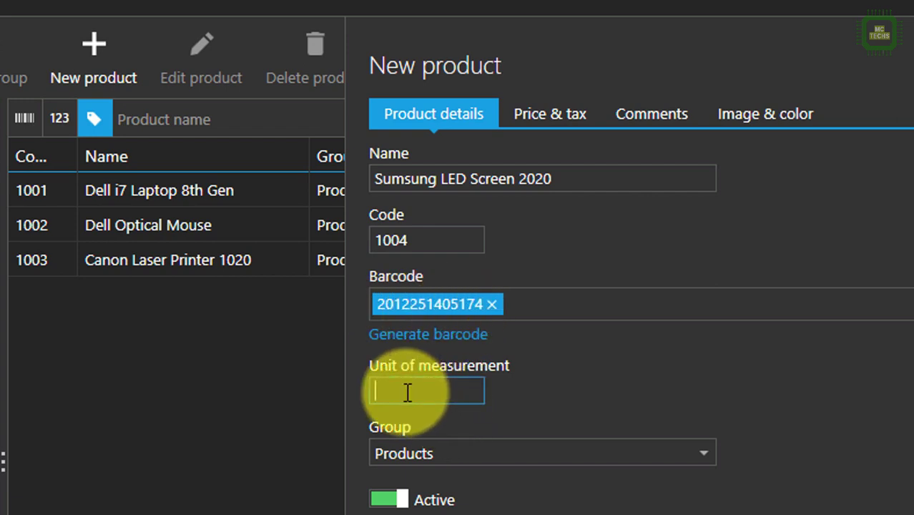
pyautogui.write('Qy')
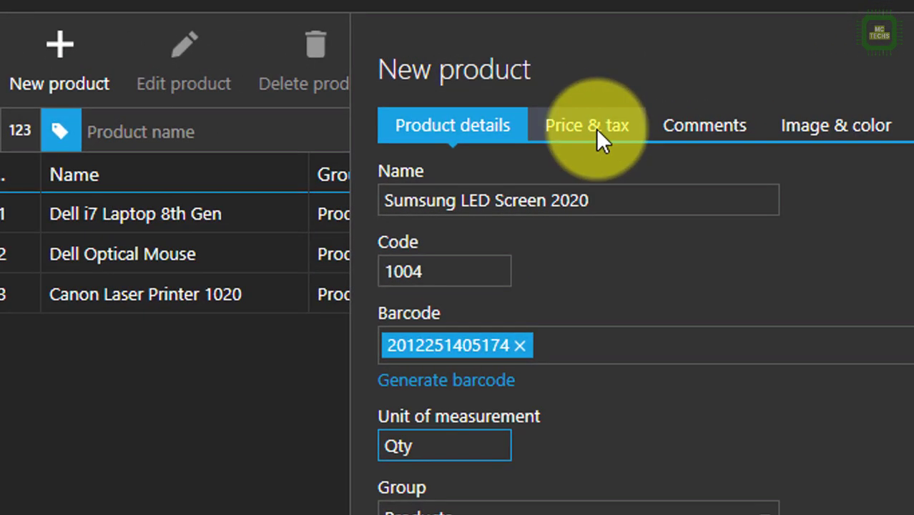
pyautogui.click(599, 138)
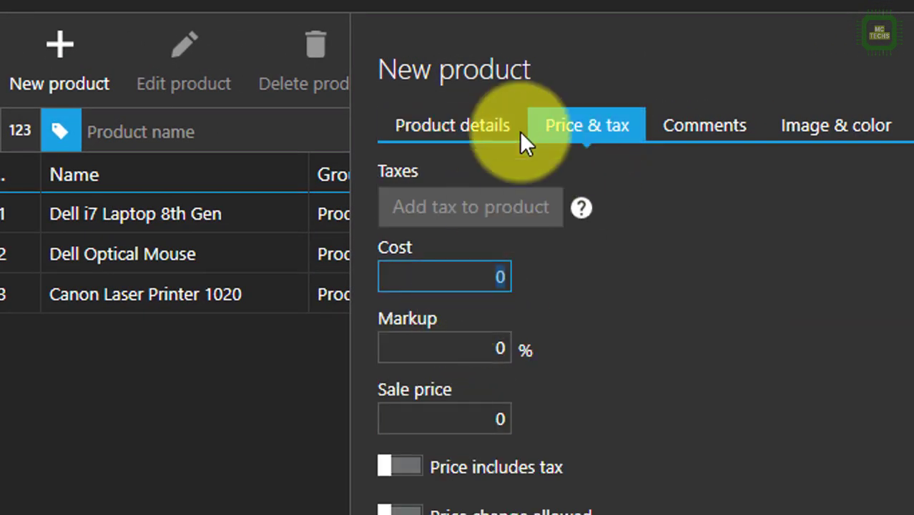
# Step: Enter cost 35000 and 30% markup, review Comments and Image options, and save the product
pyautogui.write('35000')
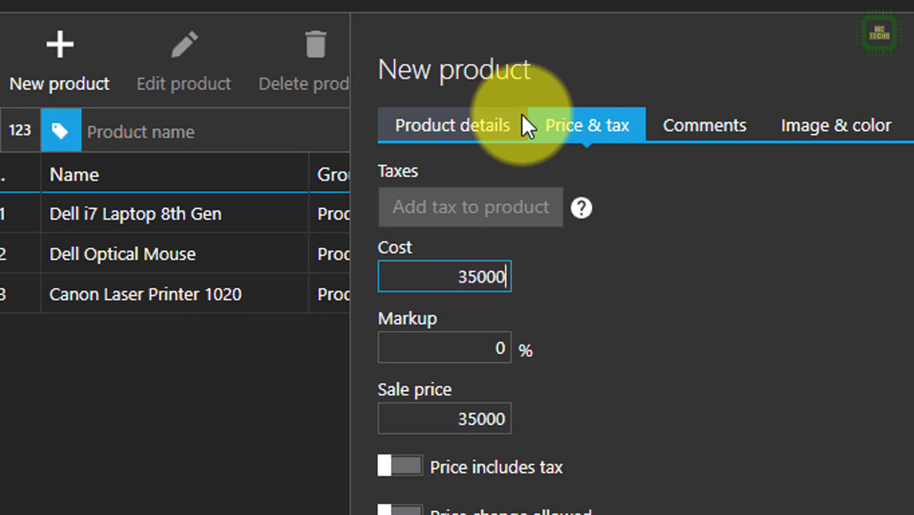
pyautogui.press('Tab')
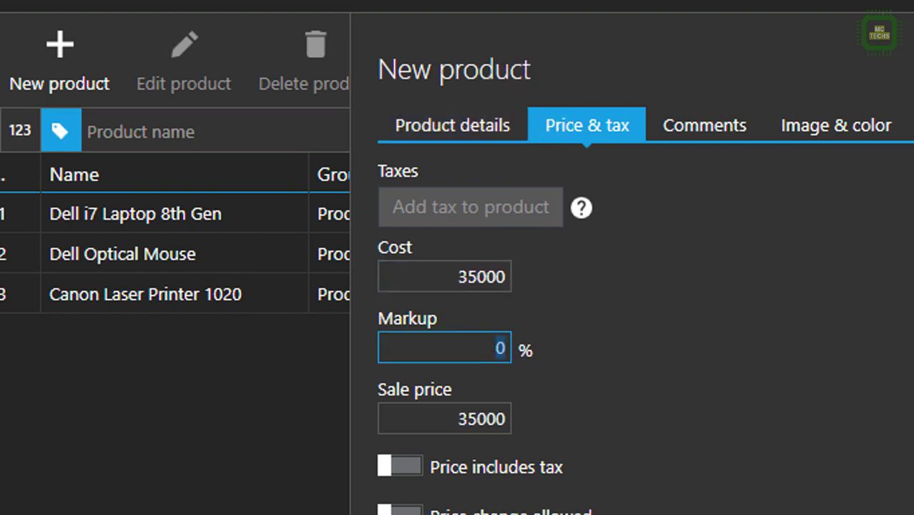
pyautogui.write('30')
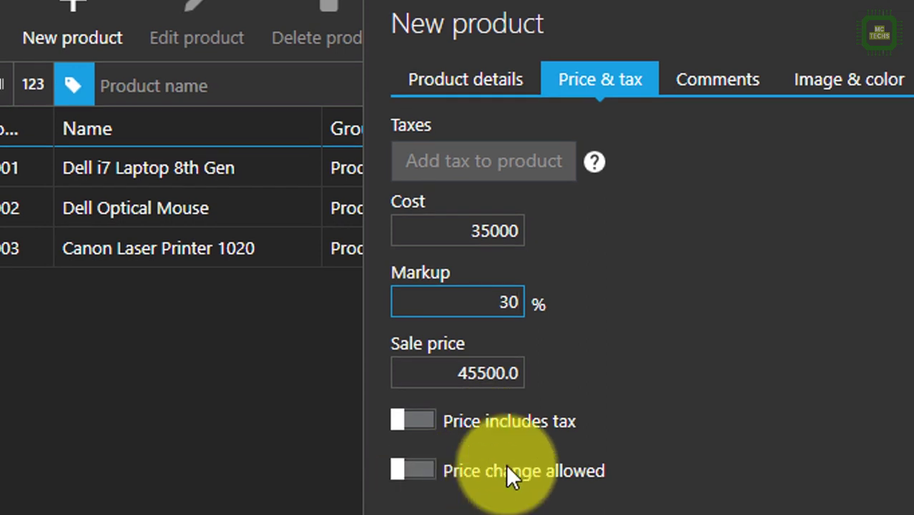
pyautogui.click(720, 75)
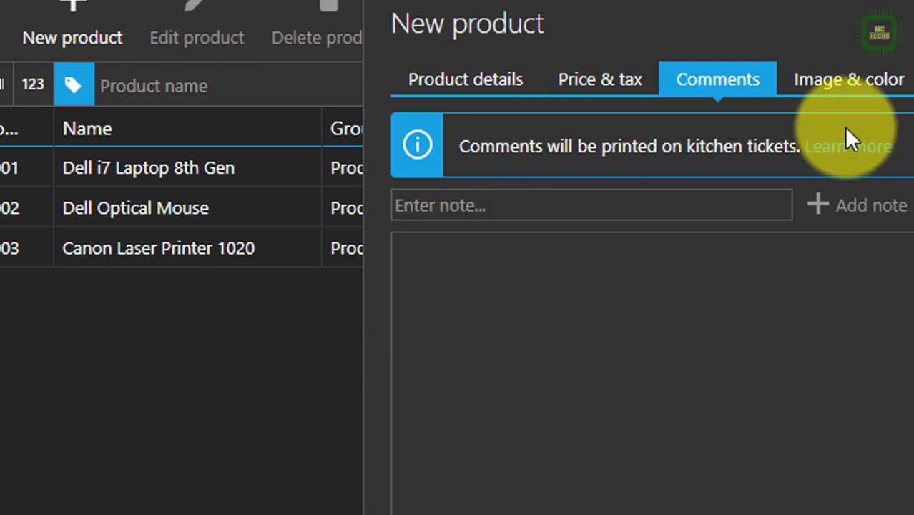
pyautogui.click(870, 83)
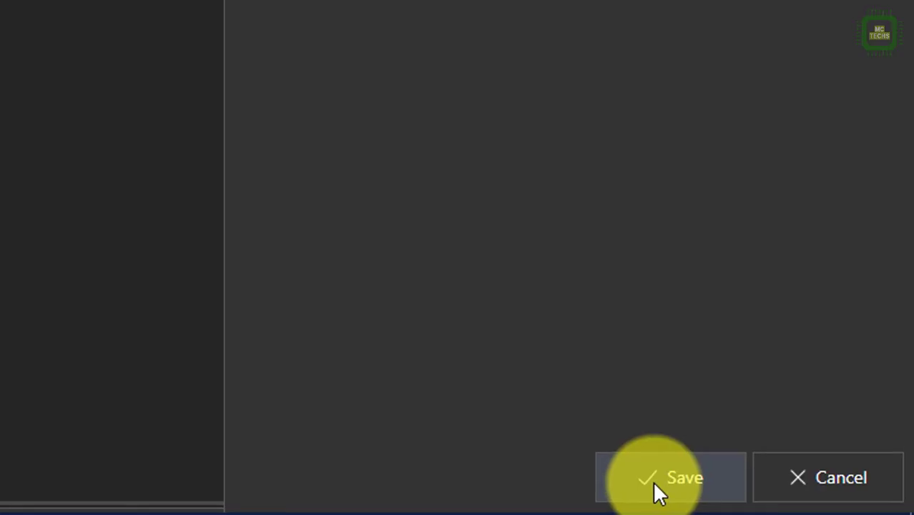
pyautogui.click(673, 477)
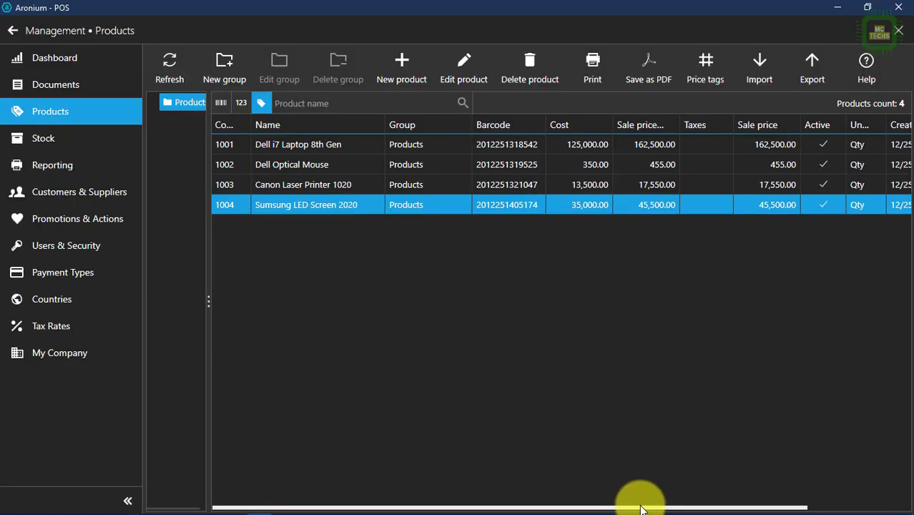
pyautogui.moveTo(638, 504); pyautogui.dragTo(532, 496)
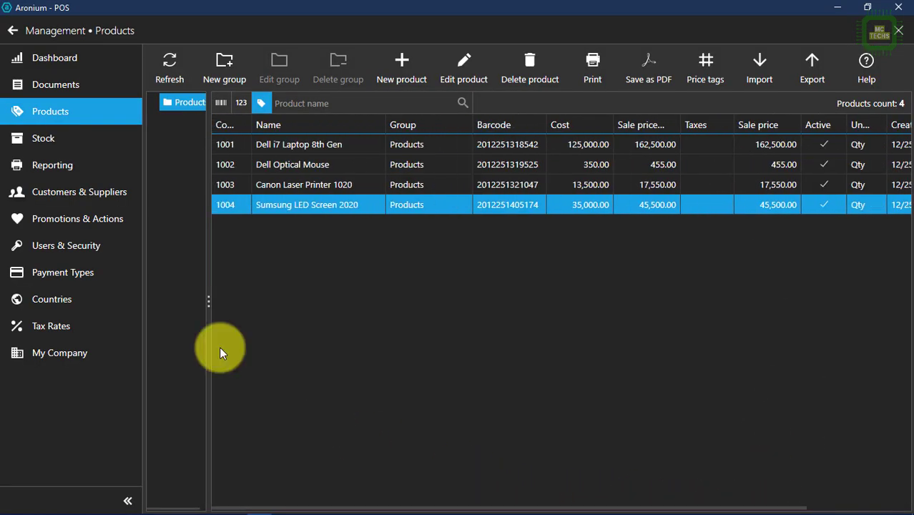
pyautogui.moveTo(215, 300); pyautogui.dragTo(246, 292)
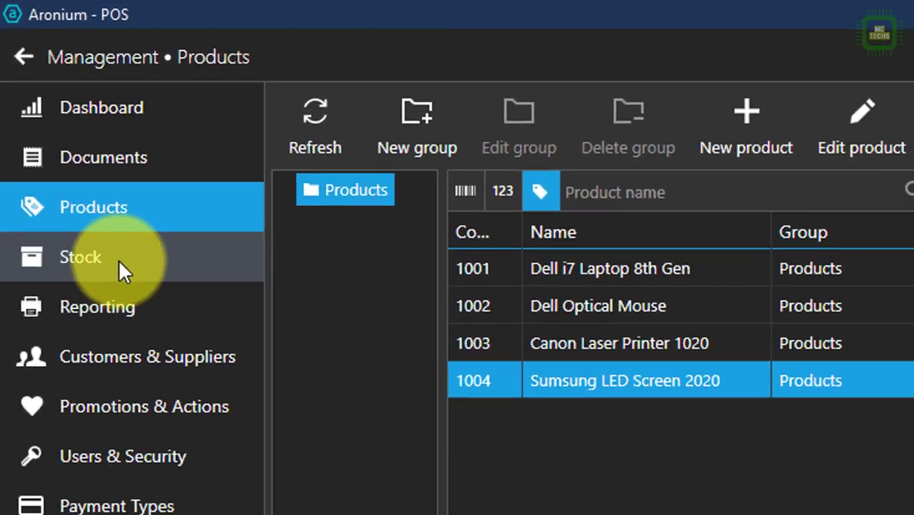
# Step: Use Quick inventory in Stock to set product 1004's quantity to 25
pyautogui.click(93, 209)
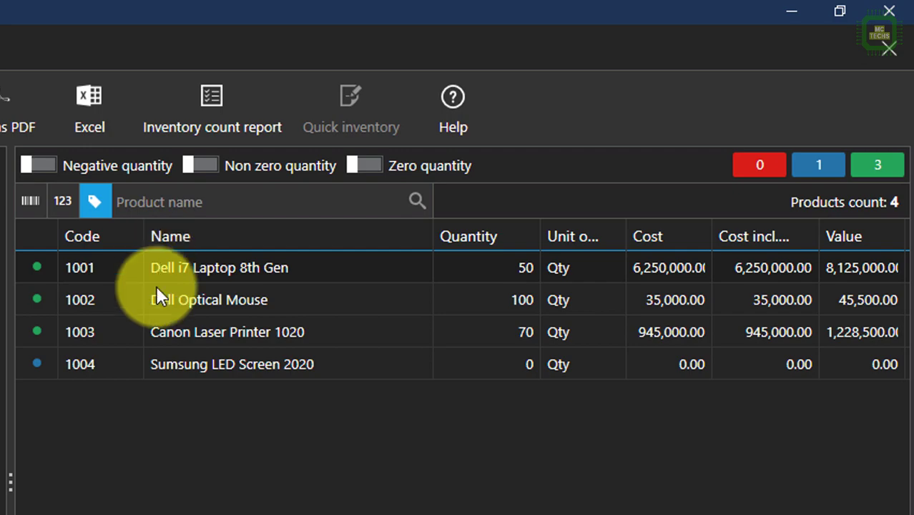
pyautogui.click(515, 374)
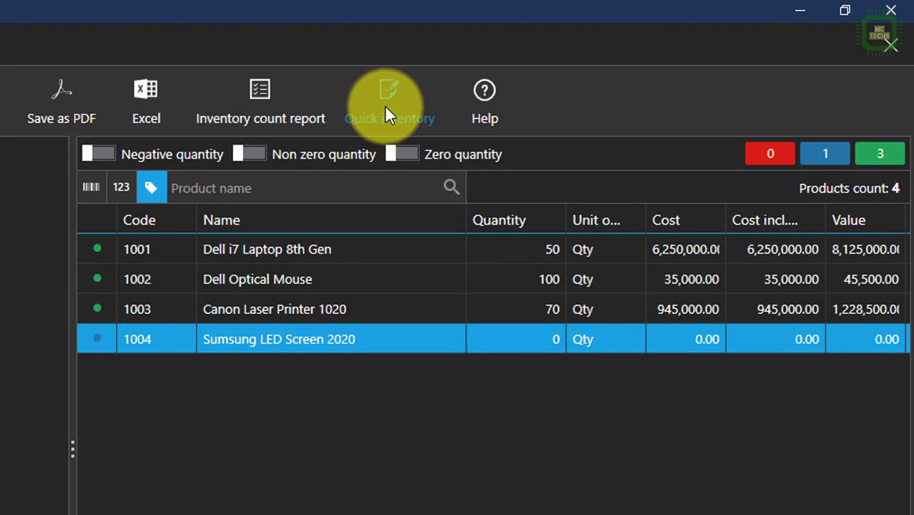
pyautogui.click(333, 147)
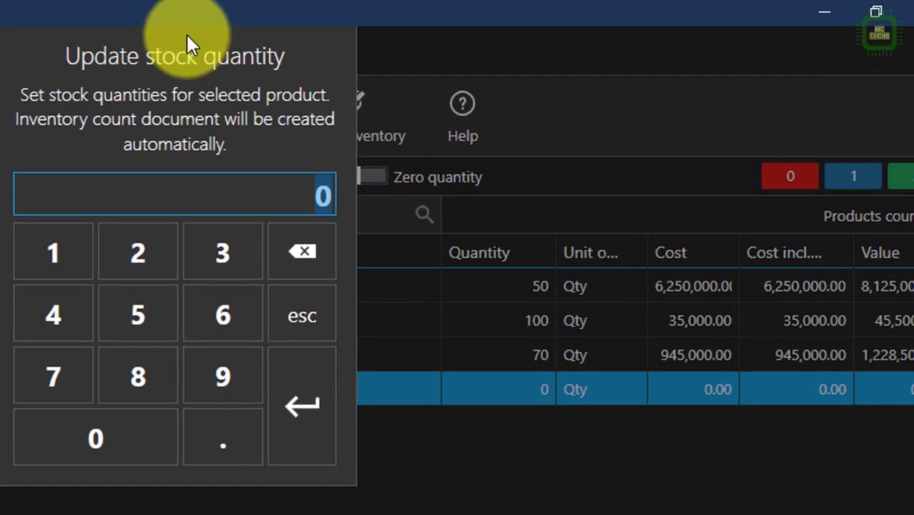
pyautogui.write('25')
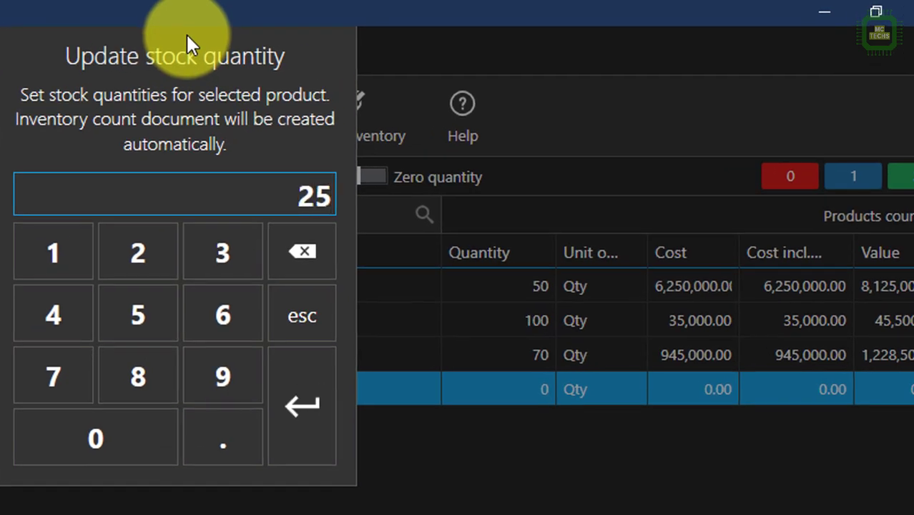
pyautogui.click(321, 420)
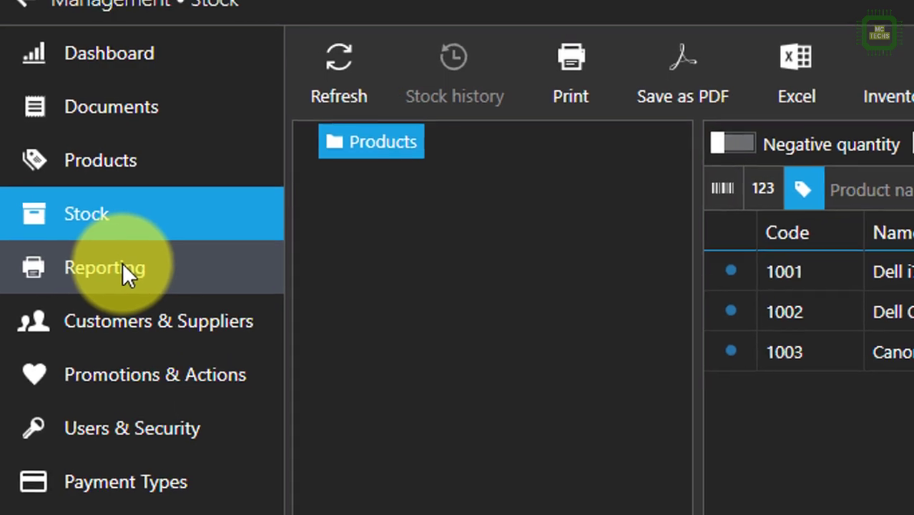
pyautogui.click(84, 203)
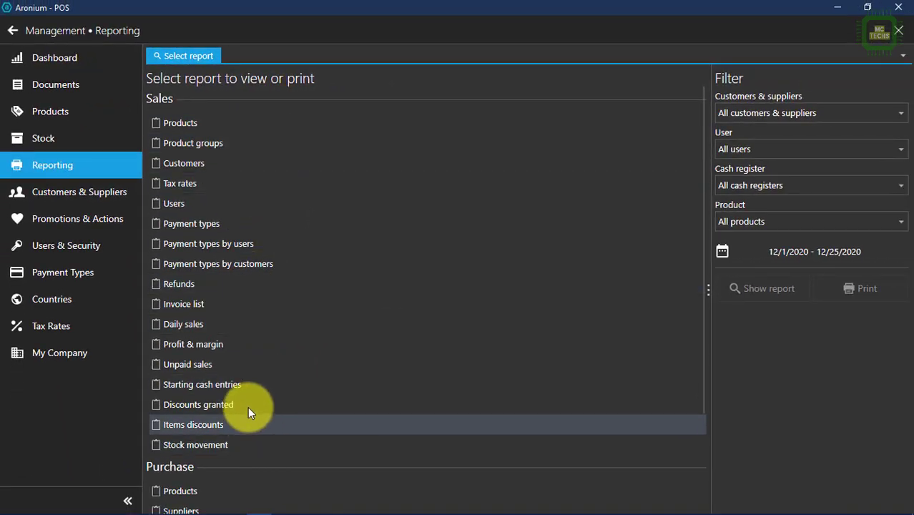
pyautogui.scroll(-3, 277, 454)
pyautogui.scroll(5, 185, 458)
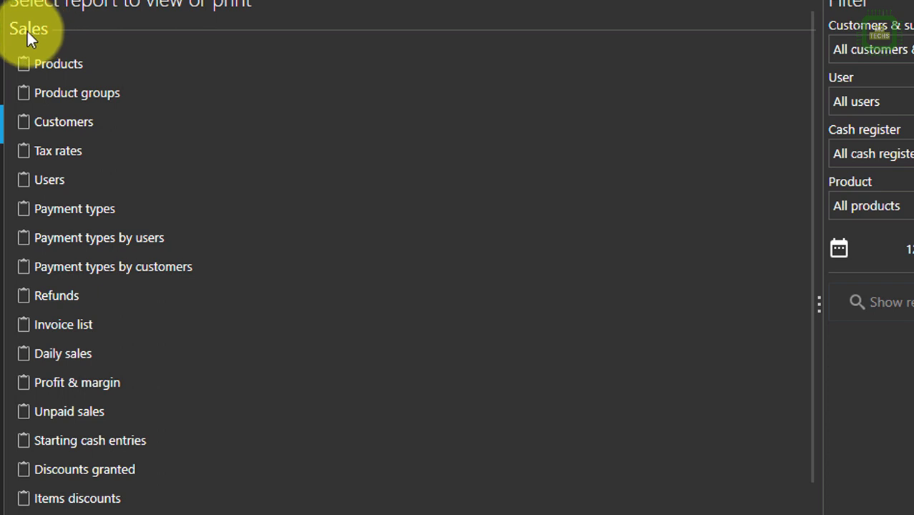
pyautogui.scroll(-3, 105, 486)
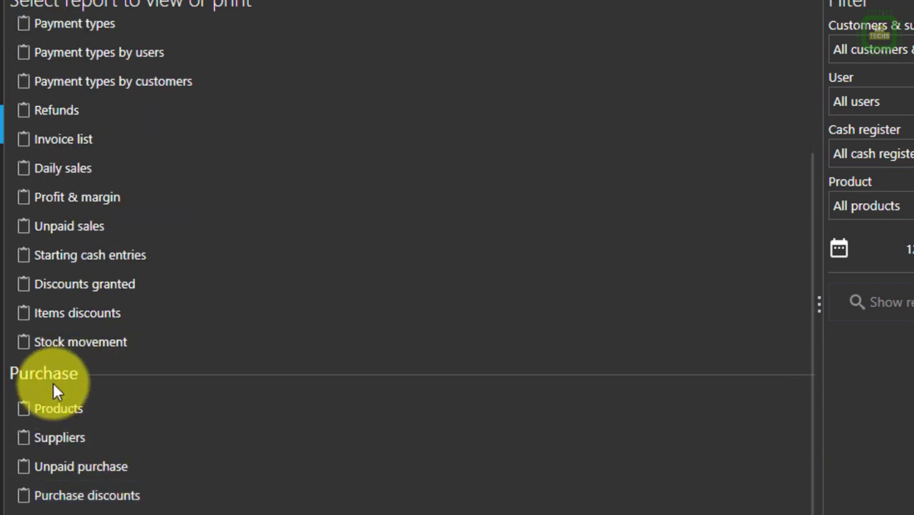
pyautogui.scroll(-1, 53, 383)
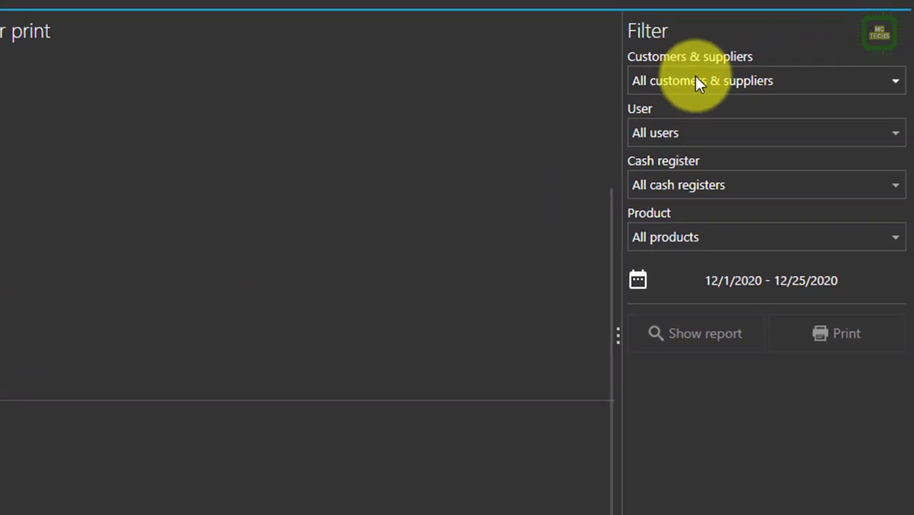
pyautogui.click(697, 82)
pyautogui.click(697, 83)
pyautogui.click(748, 148)
pyautogui.click(753, 147)
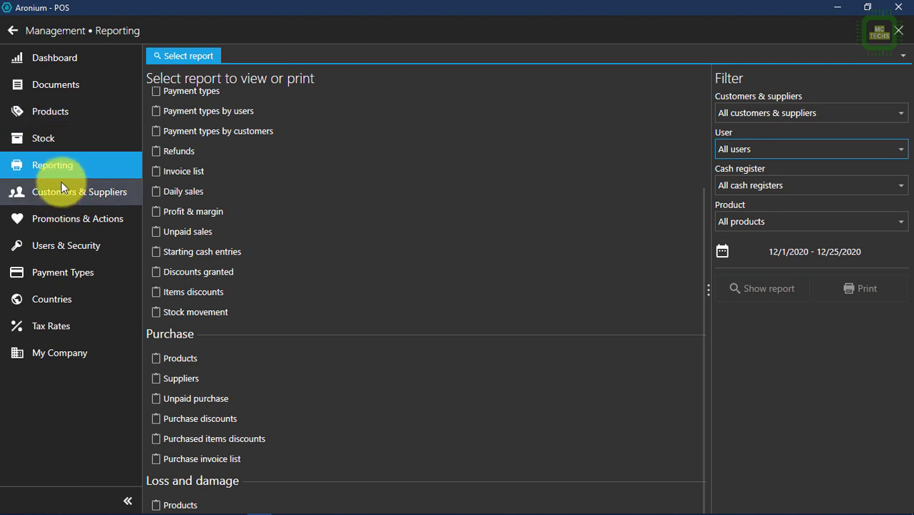
# Step: Create a new contact named PC Solutions and enter its street address
pyautogui.click(91, 190)
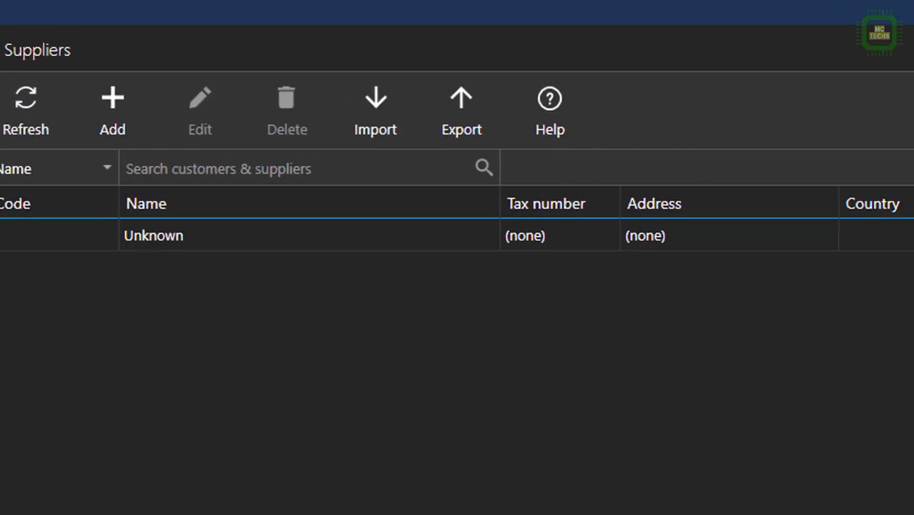
pyautogui.click(221, 60)
pyautogui.write('PC Solutions')
pyautogui.press('Tab')
pyautogui.press('Tab')
pyautogui.press('Tab')
pyautogui.press('Tab')
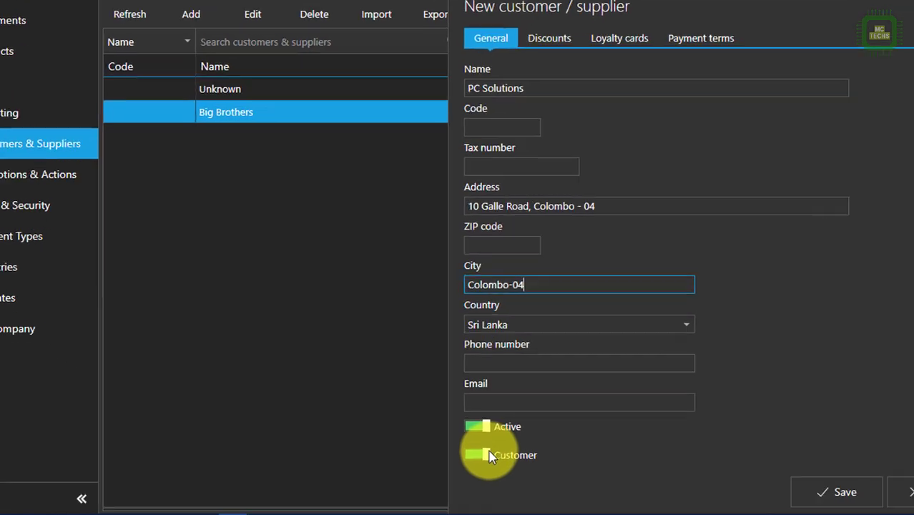
# Step: Mark PC Solutions as not a customer, review its discount and payment tabs, and save it
pyautogui.click(517, 421)
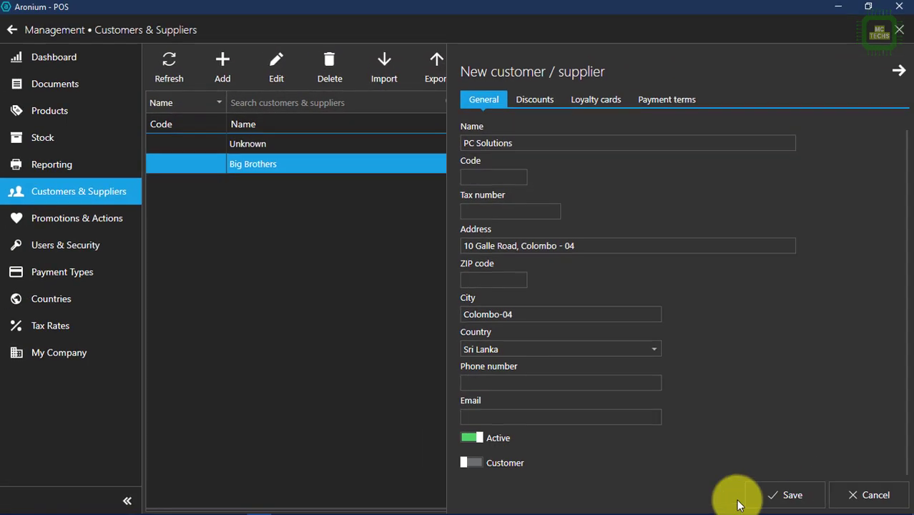
pyautogui.click(534, 100)
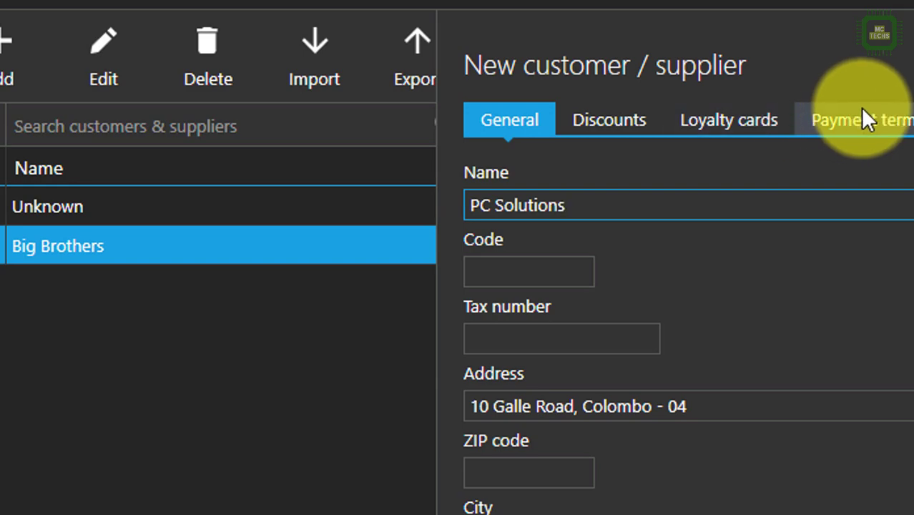
pyautogui.click(861, 118)
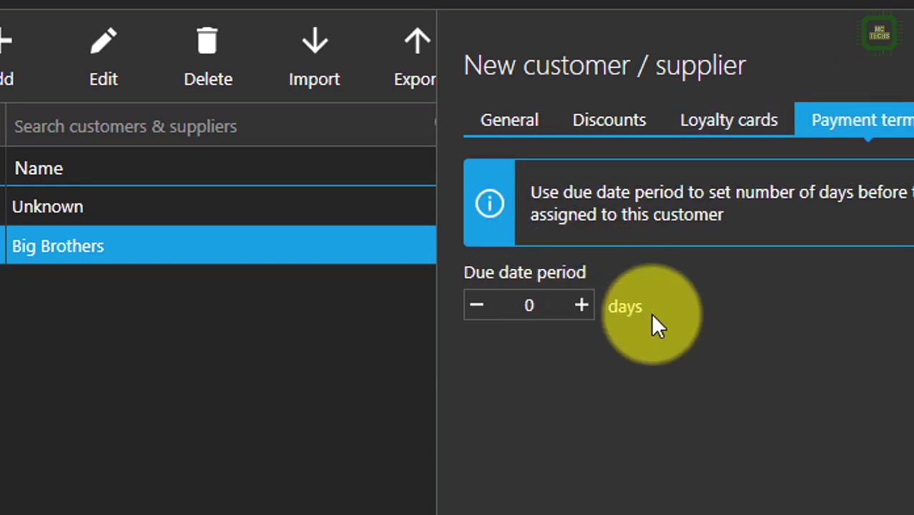
pyautogui.click(509, 119)
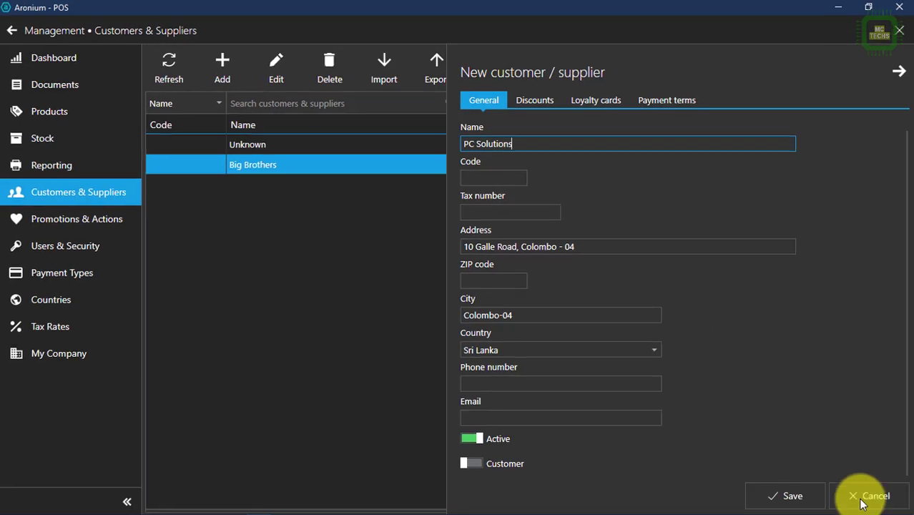
pyautogui.click(820, 496)
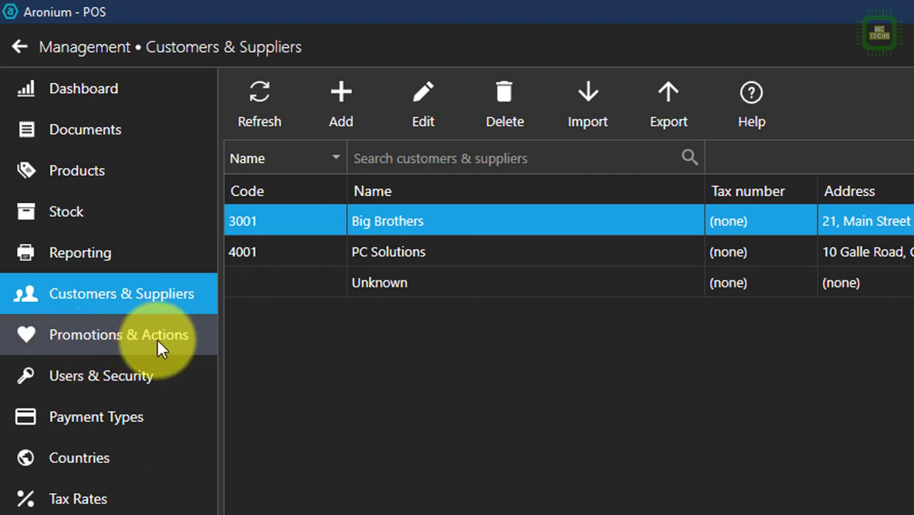
pyautogui.click(157, 338)
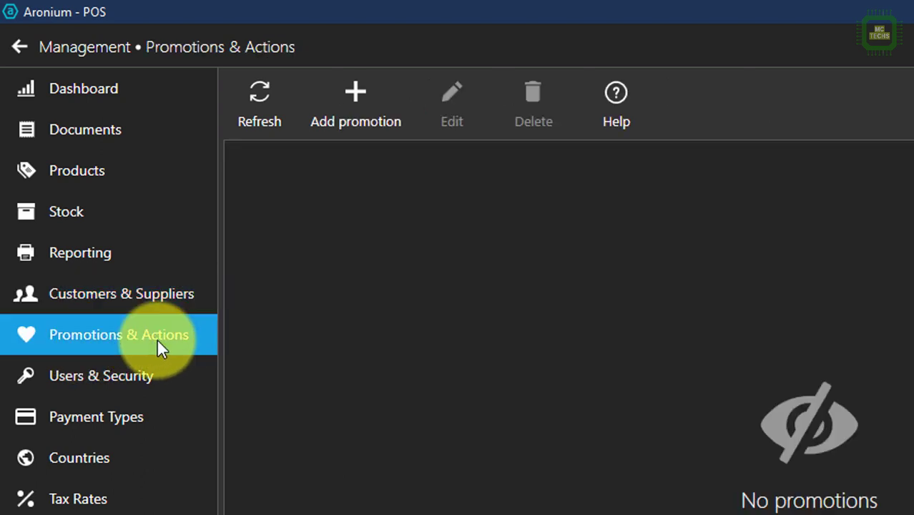
# Step: Create a promotion named Weekend Joy running from December 25 to December 31, 2020
pyautogui.click(363, 100)
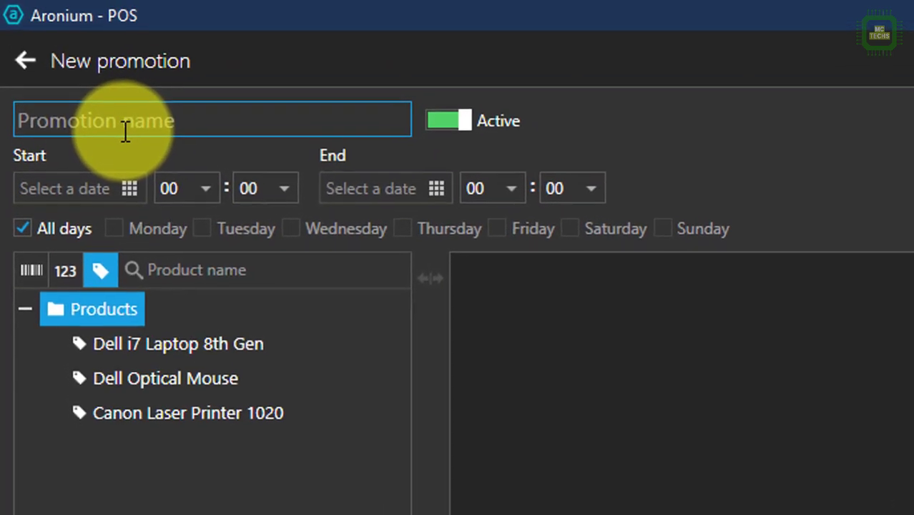
pyautogui.write('Weekend Joy')
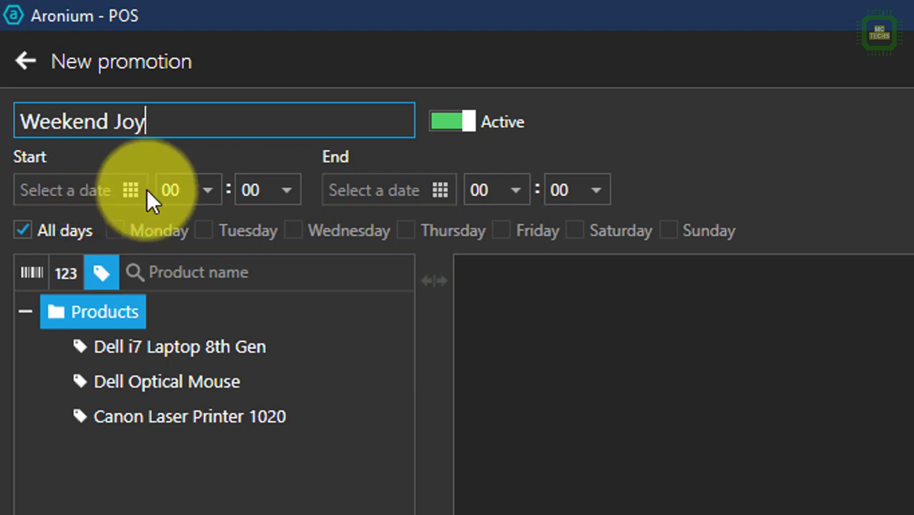
pyautogui.click(136, 193)
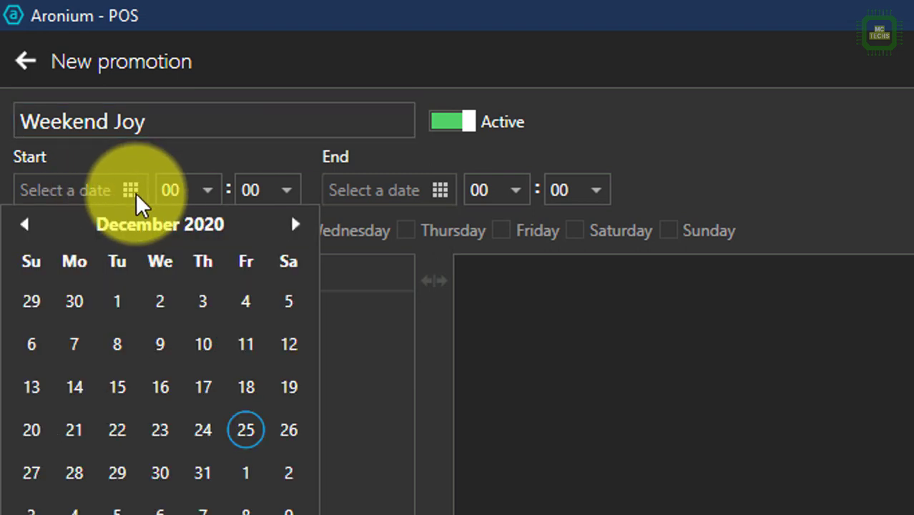
pyautogui.click(250, 431)
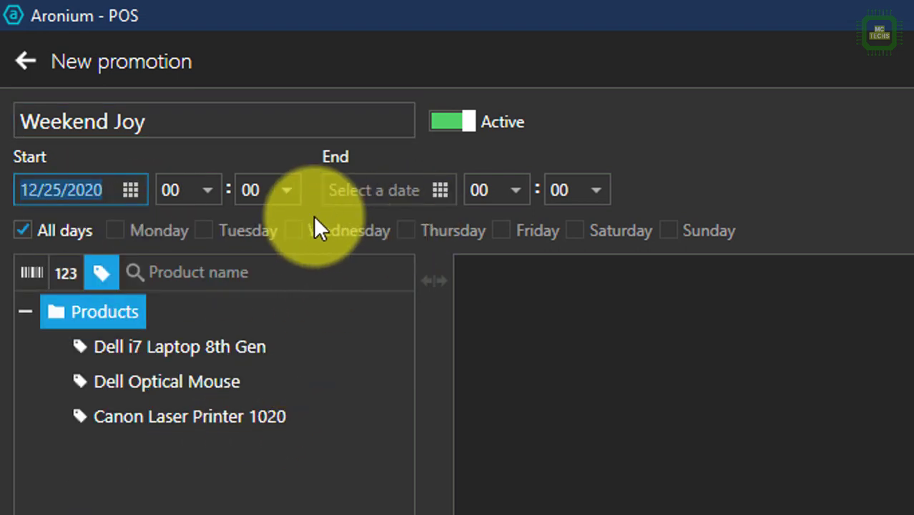
pyautogui.click(440, 189)
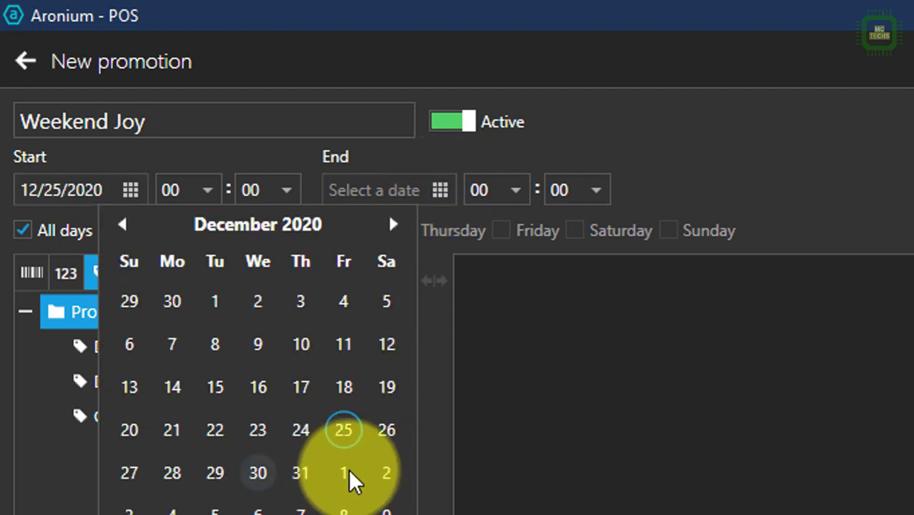
pyautogui.click(300, 474)
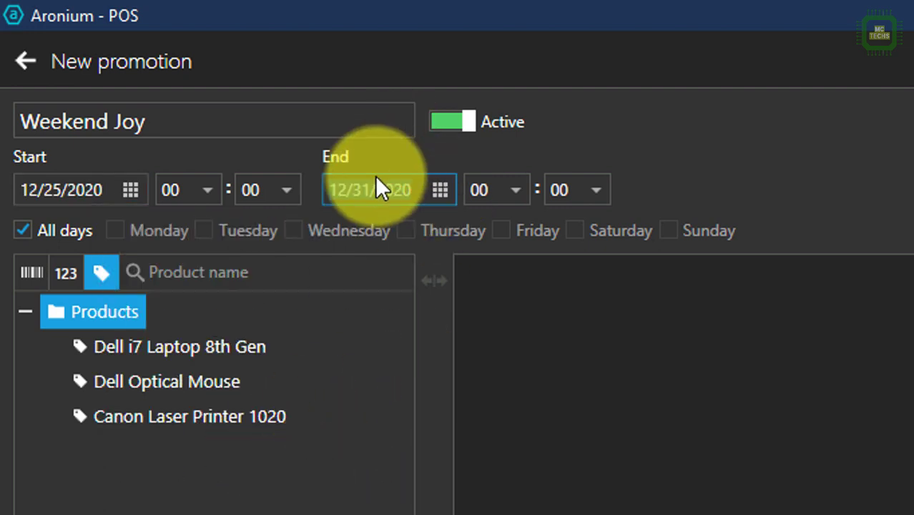
# Step: Set the promotion to start at 07:00 and end at 20:00
pyautogui.click(213, 187)
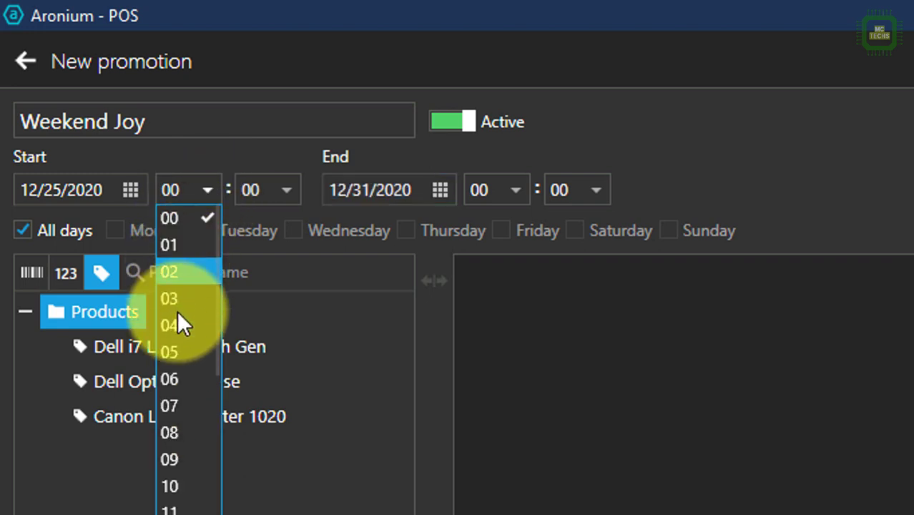
pyautogui.click(170, 409)
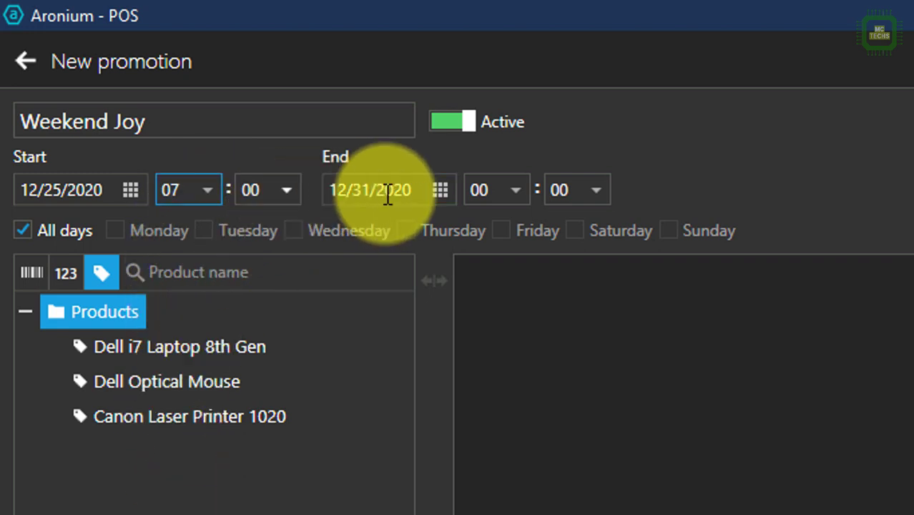
pyautogui.click(509, 190)
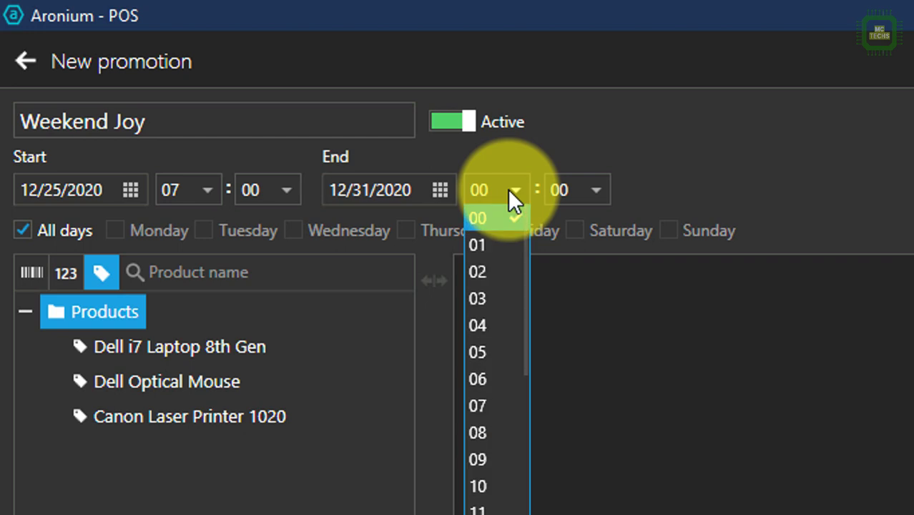
pyautogui.scroll(-4, 488, 428)
pyautogui.click(485, 438)
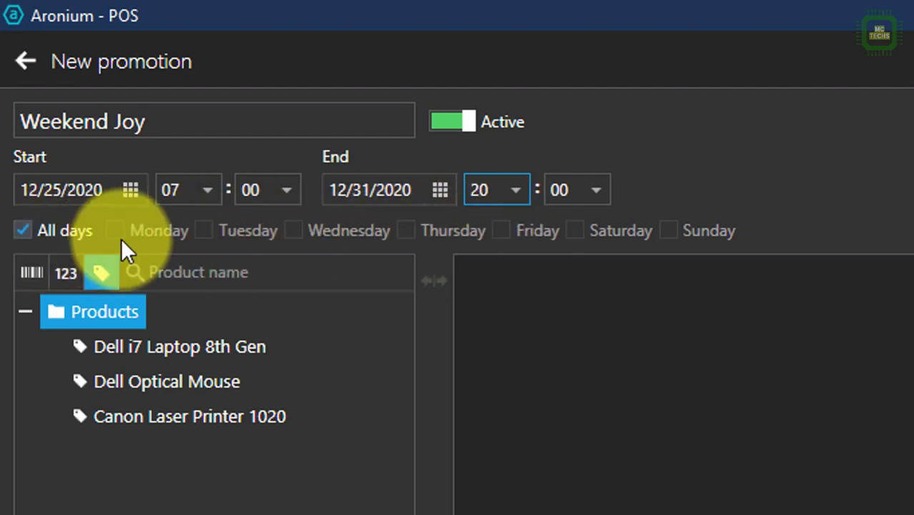
# Step: Restrict the promotion to Saturdays and Sundays only
pyautogui.click(30, 231)
pyautogui.click(587, 236)
pyautogui.click(700, 232)
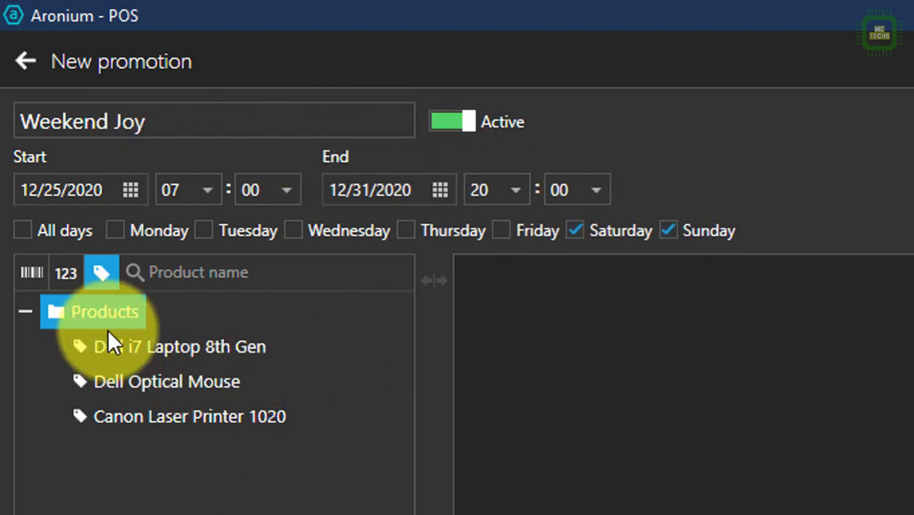
pyautogui.click(134, 345)
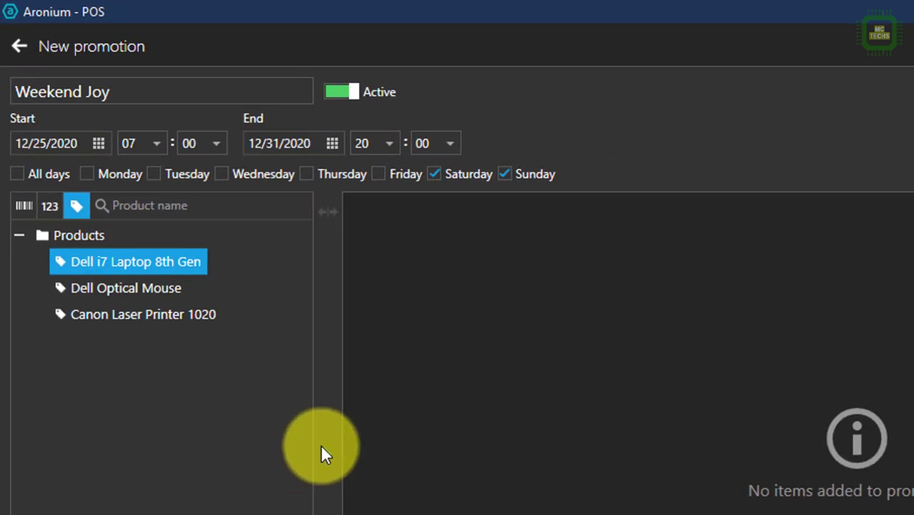
# Step: Add Dell i7 Laptop 8th Gen to the promotion with a 15% percentage discount
pyautogui.click(326, 453)
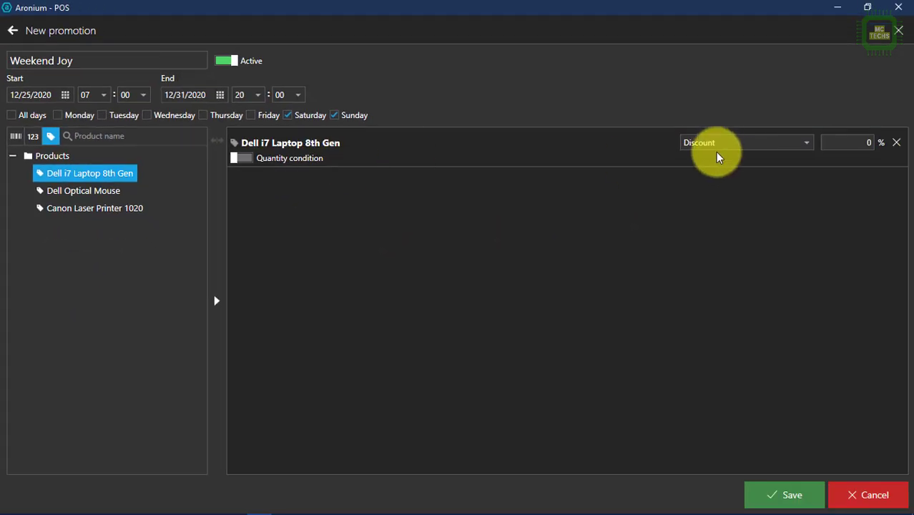
pyautogui.click(730, 145)
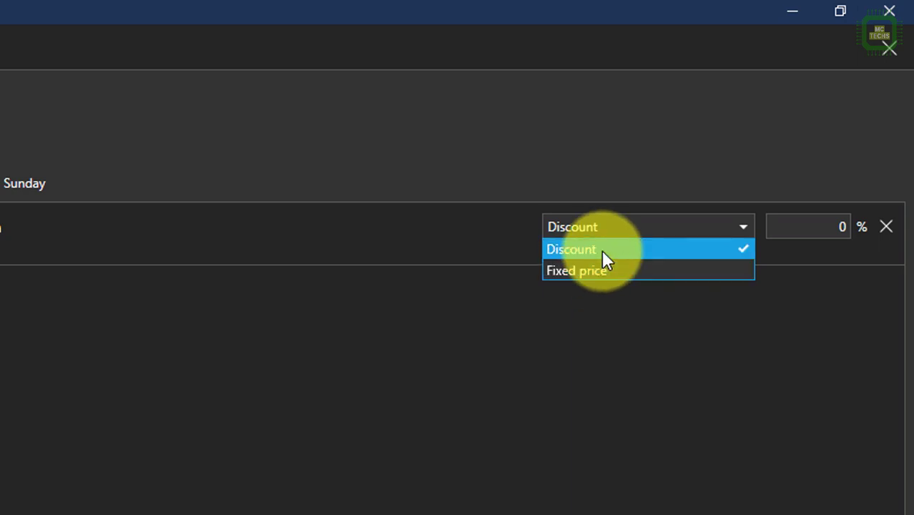
pyautogui.click(601, 249)
pyautogui.doubleClick(815, 230)
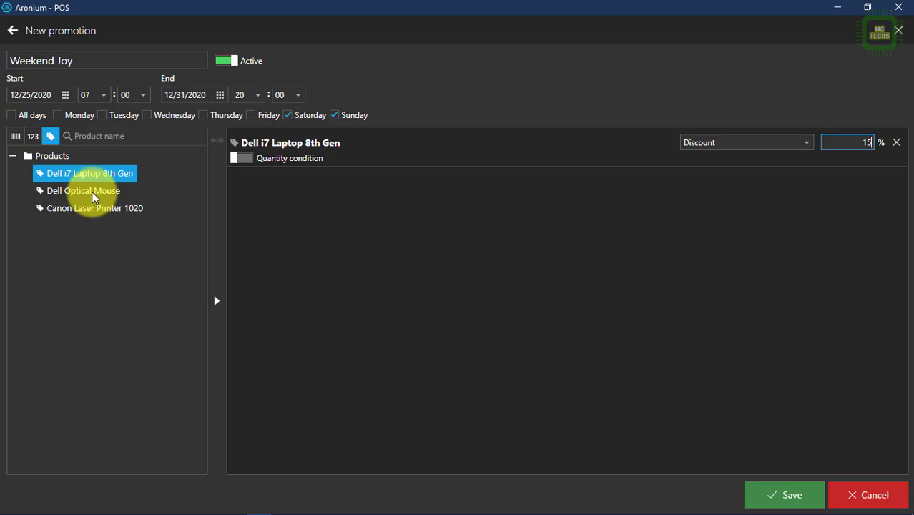
# Step: Add Dell Optical Mouse at 5% off when 3 are bought, then save Weekend Joy
pyautogui.click(92, 194)
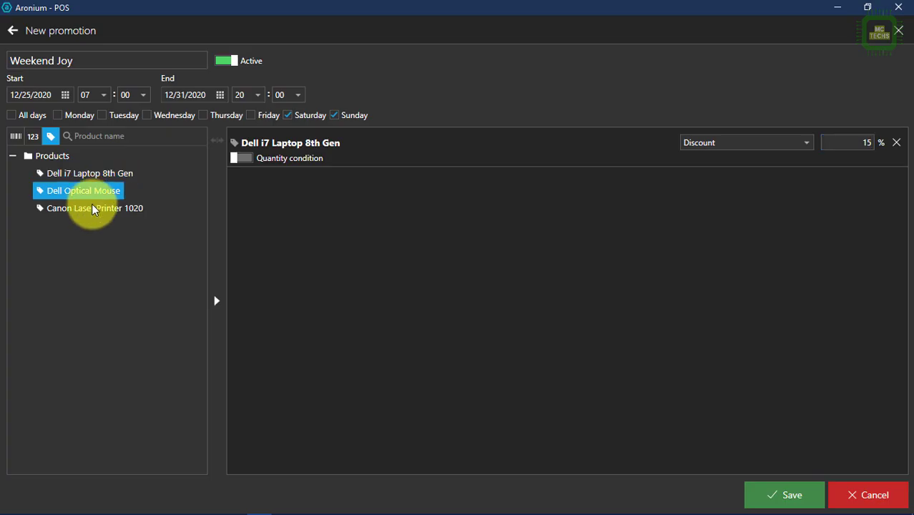
pyautogui.click(215, 300)
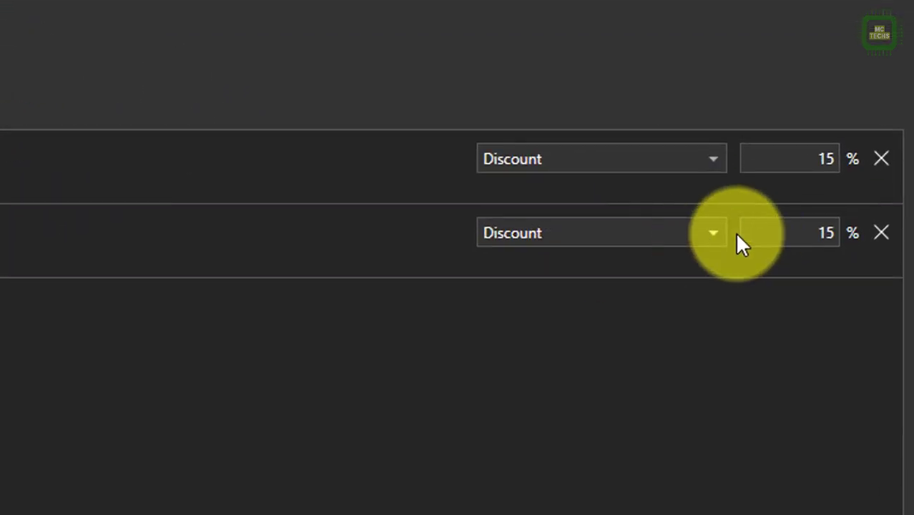
pyautogui.doubleClick(822, 232)
pyautogui.write('5')
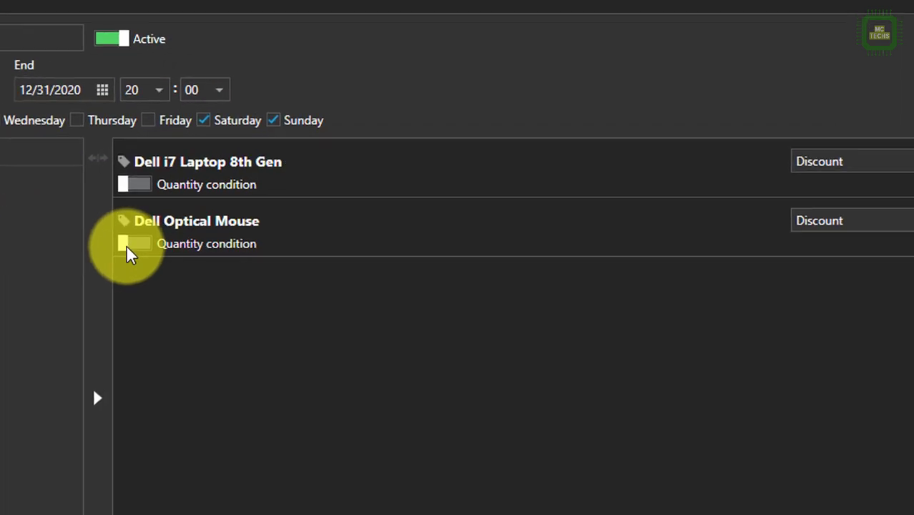
pyautogui.click(62, 273)
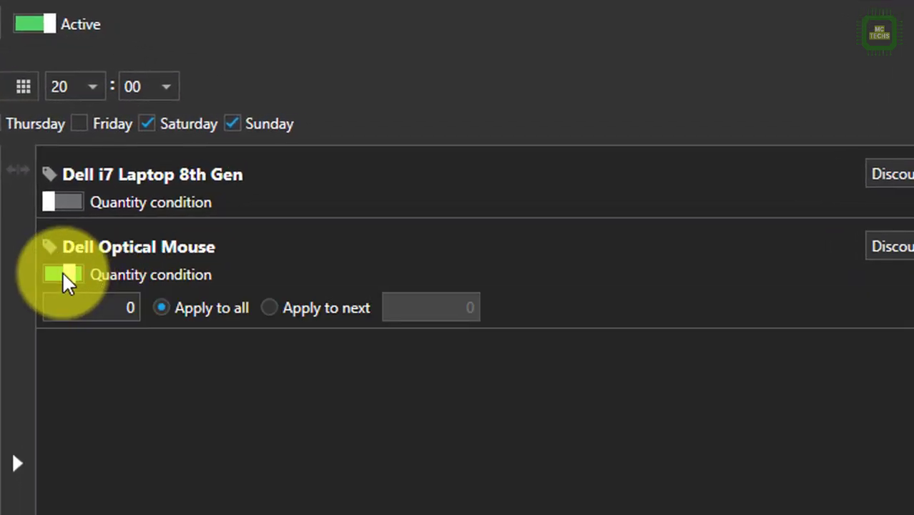
pyautogui.click(121, 306)
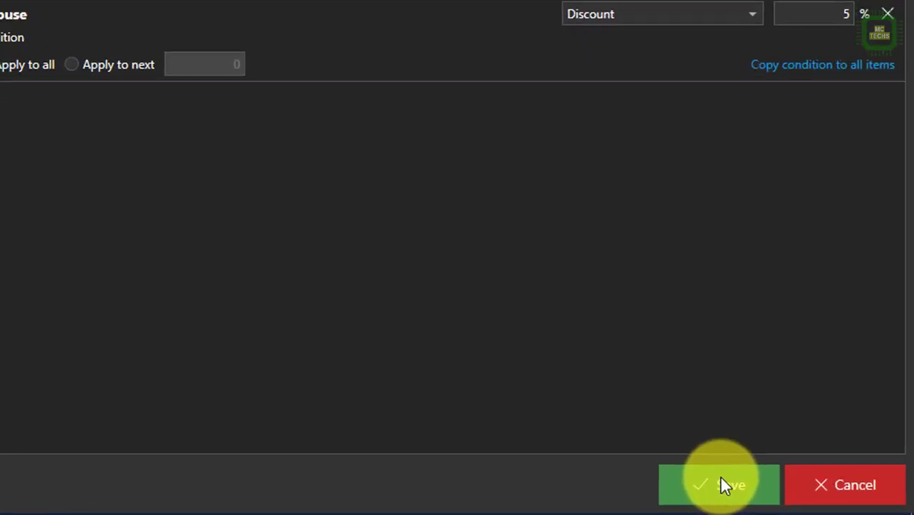
pyautogui.click(784, 493)
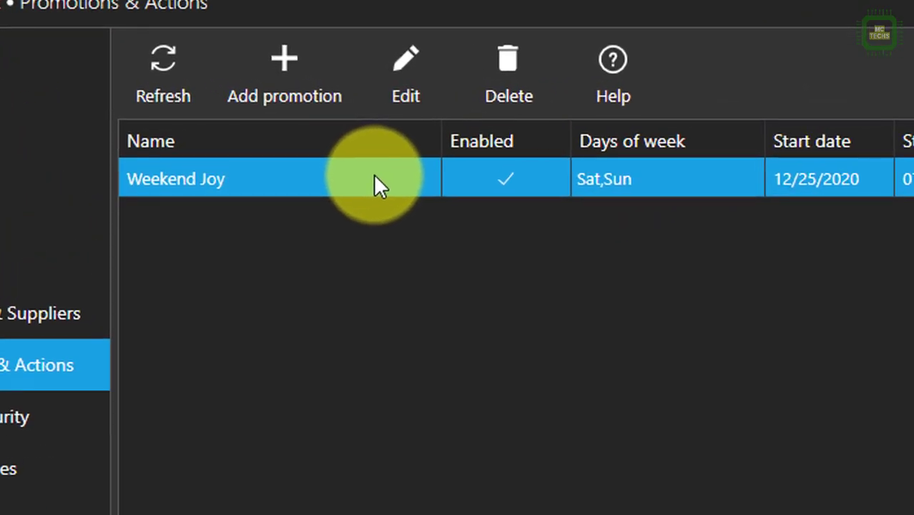
# Step: Add a new user with the staff member's first name, last name and a password
pyautogui.click(90, 433)
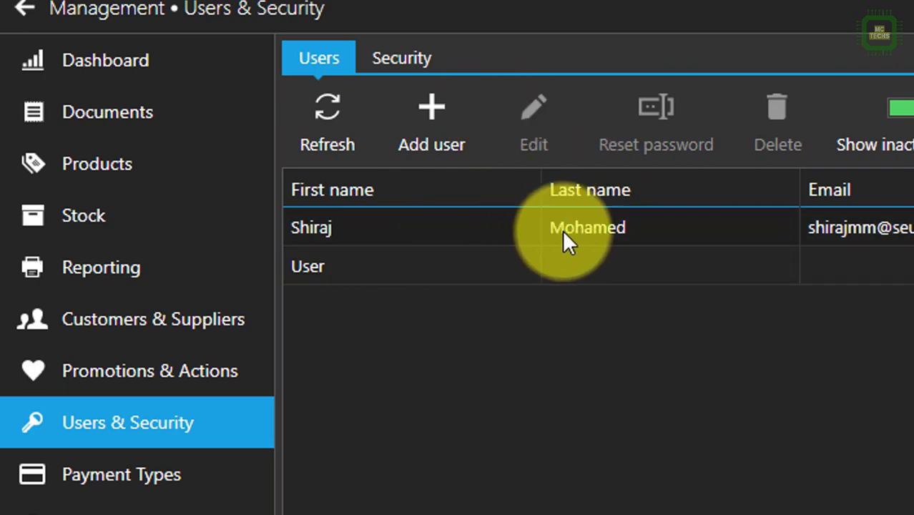
pyautogui.click(431, 118)
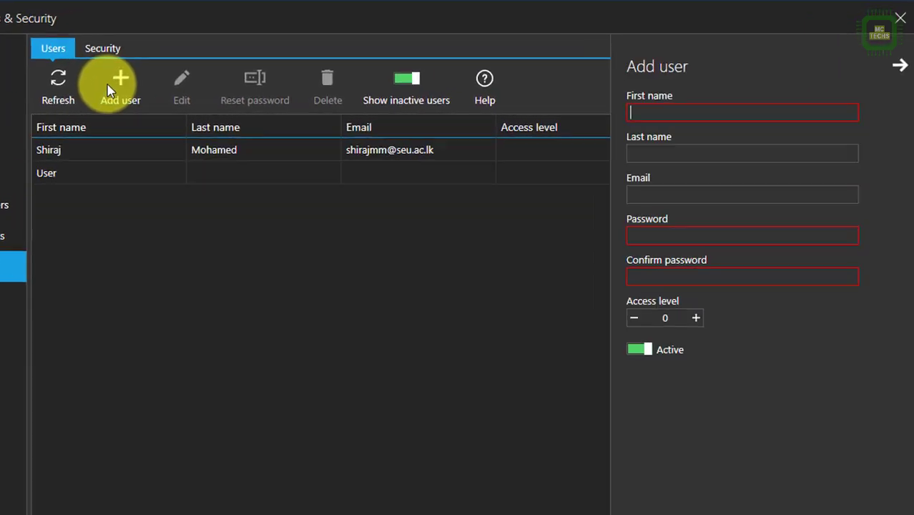
pyautogui.press('Tab')
pyautogui.press('Tab')
pyautogui.click(532, 300)
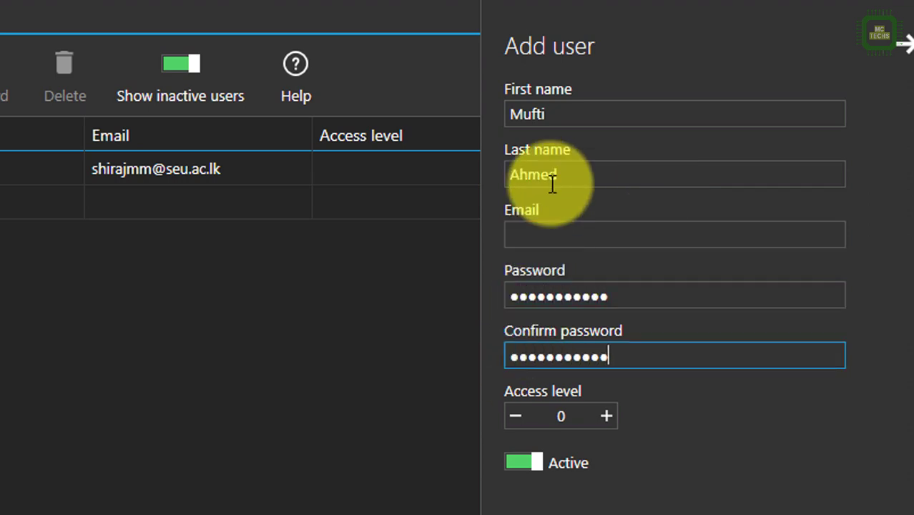
pyautogui.click(791, 494)
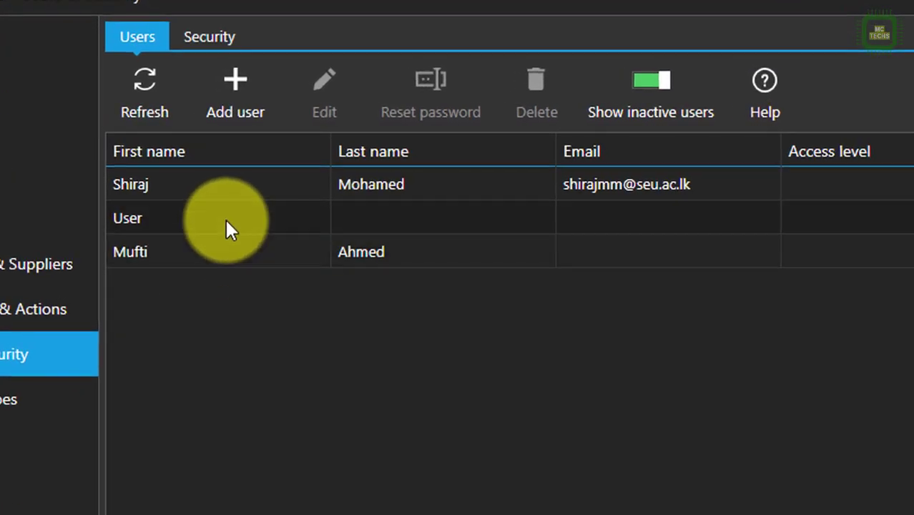
# Step: Reset the access-level-9 account's password, entering the new password and its confirmation
pyautogui.click(429, 149)
pyautogui.click(436, 252)
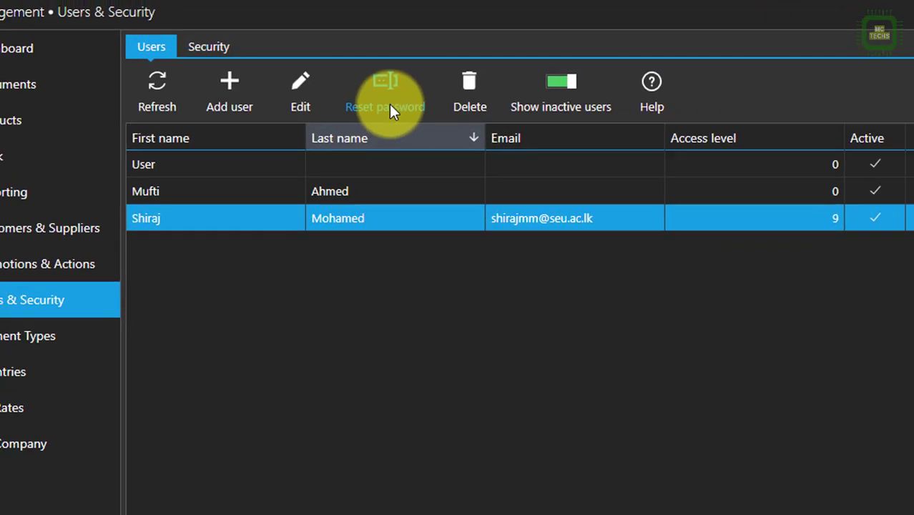
pyautogui.click(390, 107)
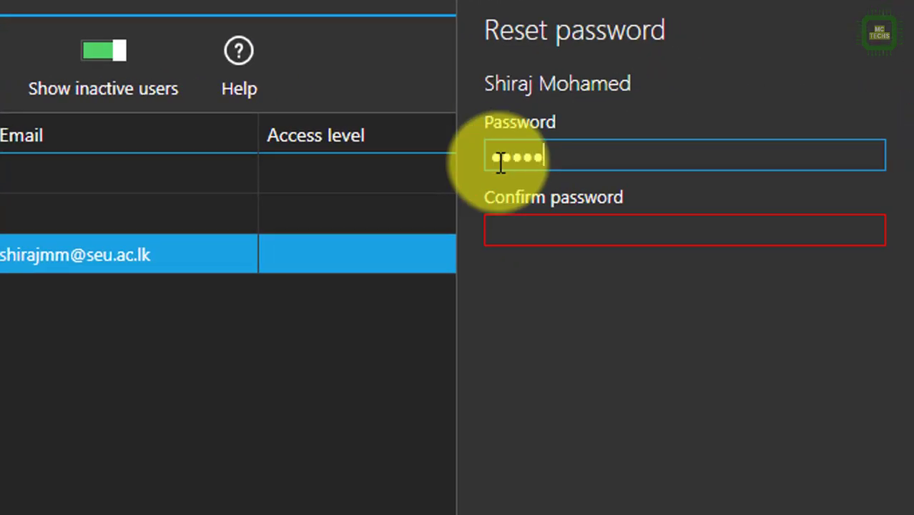
pyautogui.press('BackSpace')
pyautogui.press('BackSpace')
pyautogui.press('BackSpace')
pyautogui.press('BackSpace')
pyautogui.press('BackSpace')
pyautogui.write('123')
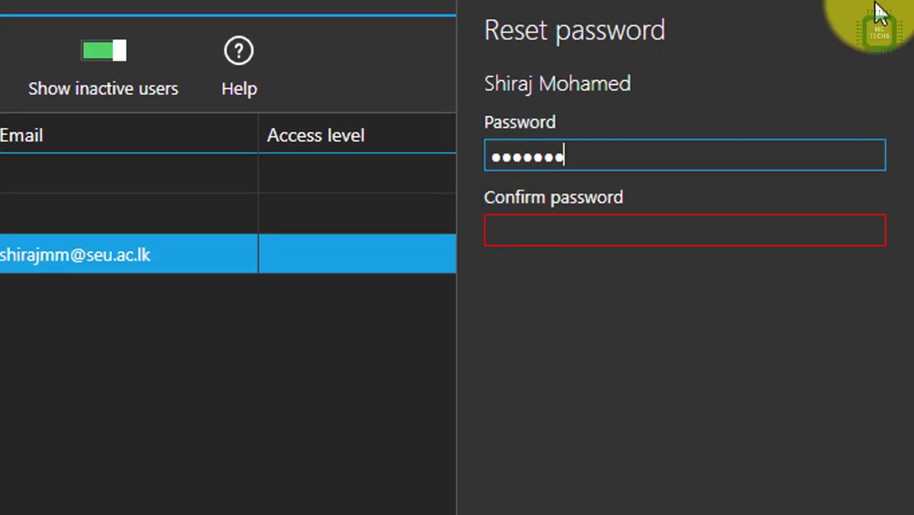
pyautogui.write('23')
pyautogui.press('Tab')
pyautogui.write('123456789')
pyautogui.write('0123')
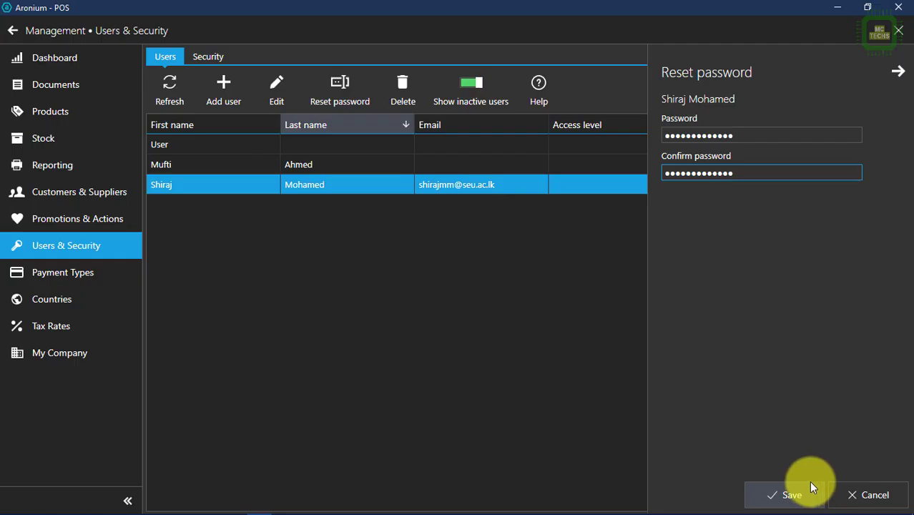
pyautogui.click(810, 495)
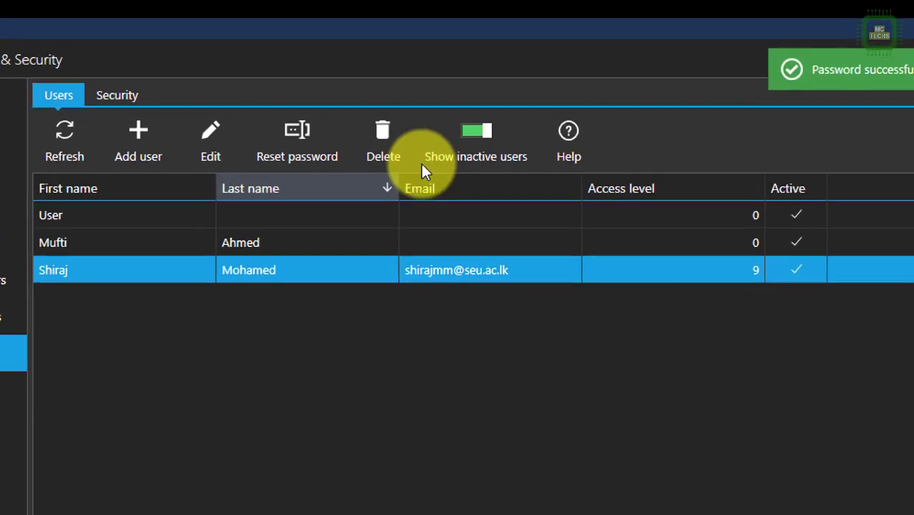
# Step: Delete the generic User account
pyautogui.click(88, 218)
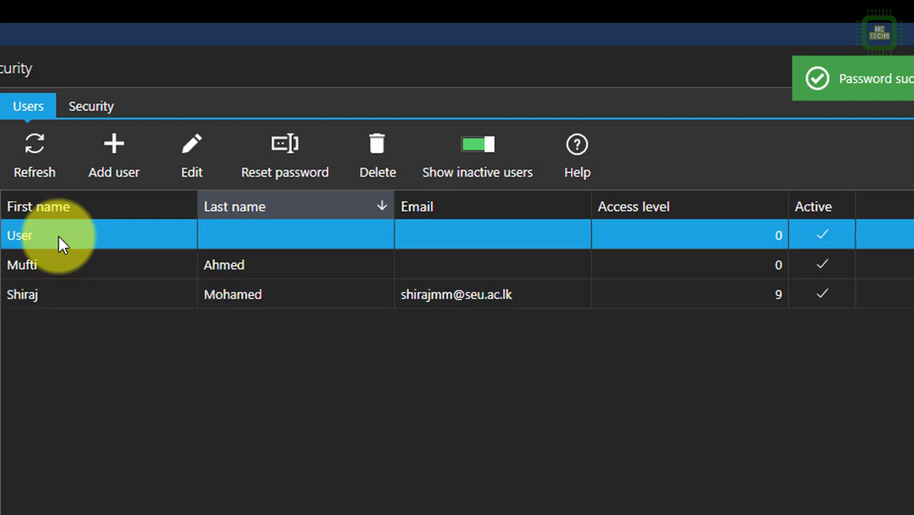
pyautogui.click(375, 151)
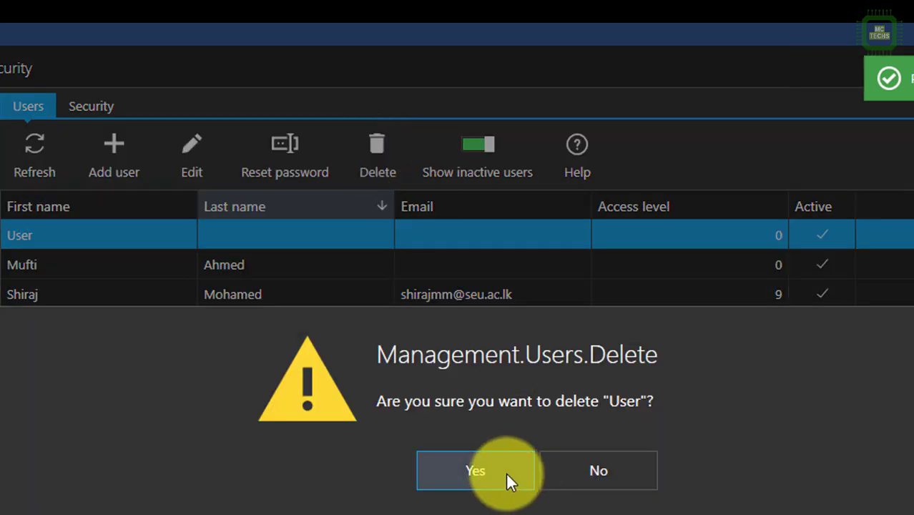
pyautogui.click(505, 473)
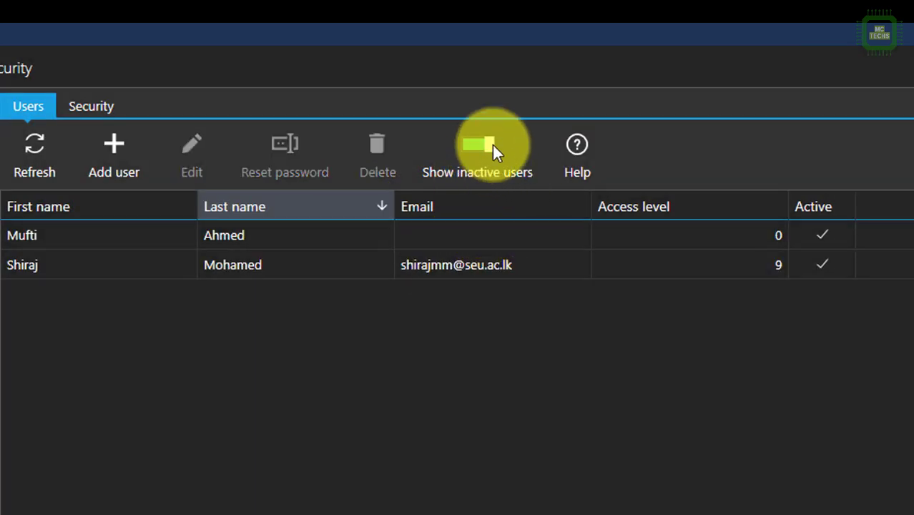
# Step: Set the newly added user to inactive and check it appears only with inactive users shown
pyautogui.click(343, 240)
pyautogui.click(188, 163)
pyautogui.click(783, 383)
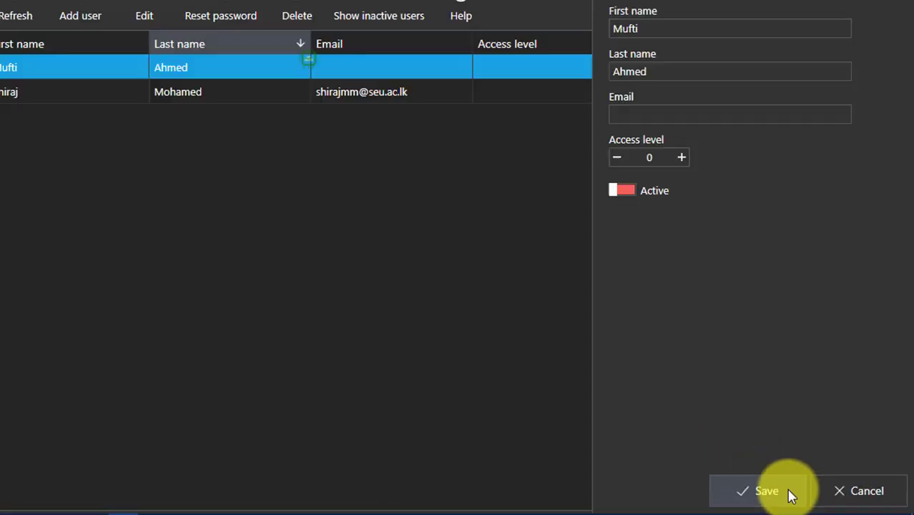
pyautogui.click(787, 490)
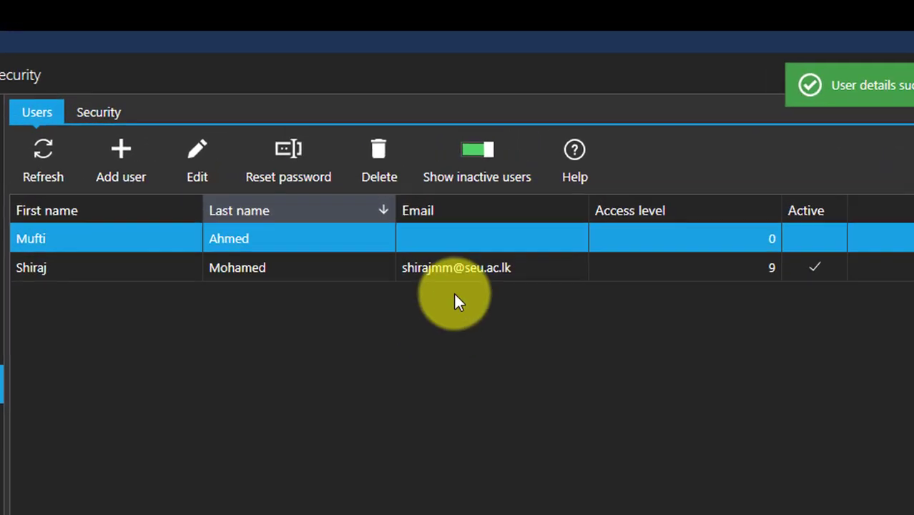
pyautogui.click(491, 152)
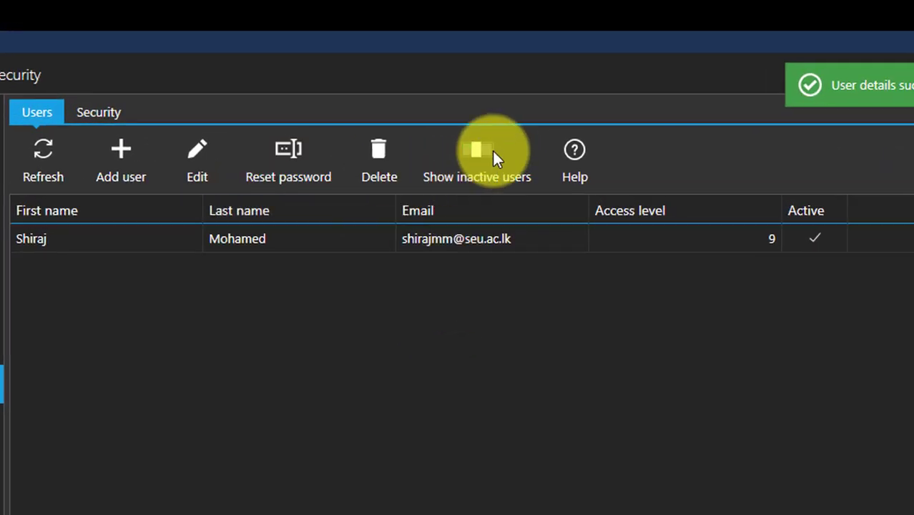
pyautogui.click(485, 153)
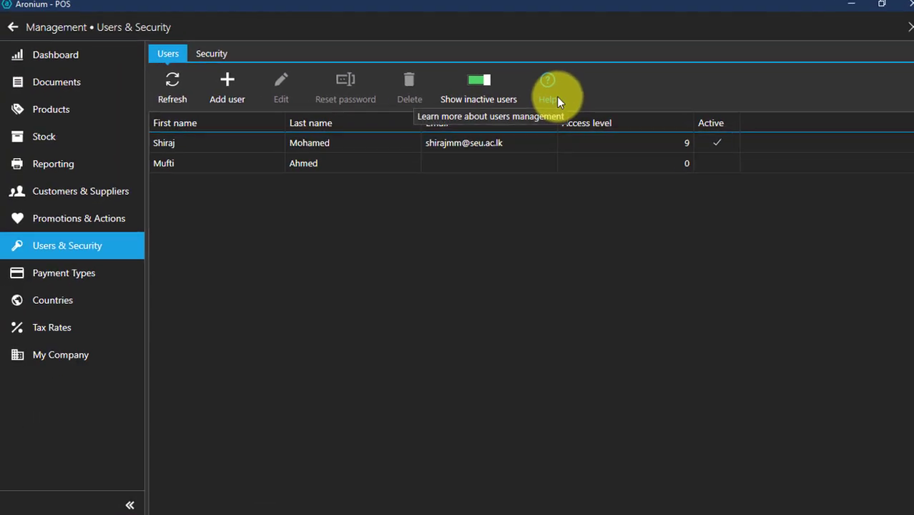
# Step: Rename the Credit Card payment type to Visa Card
pyautogui.click(65, 273)
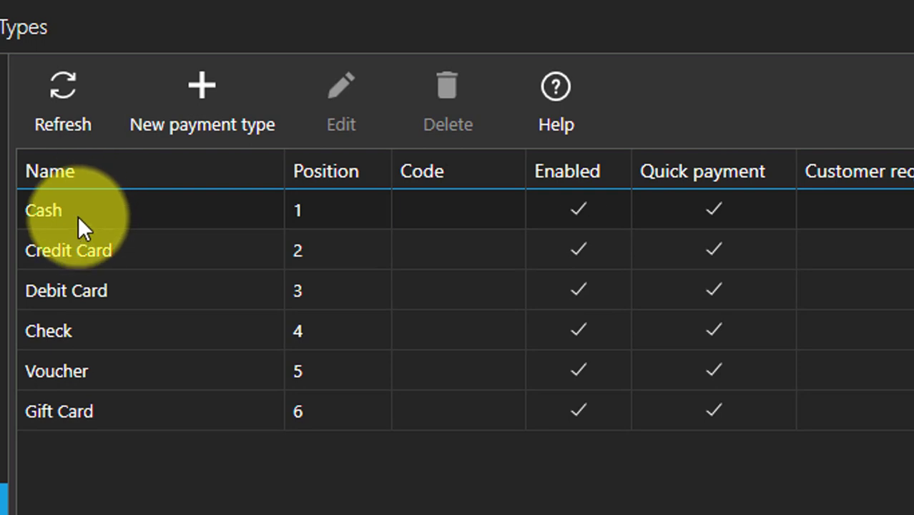
pyautogui.click(90, 254)
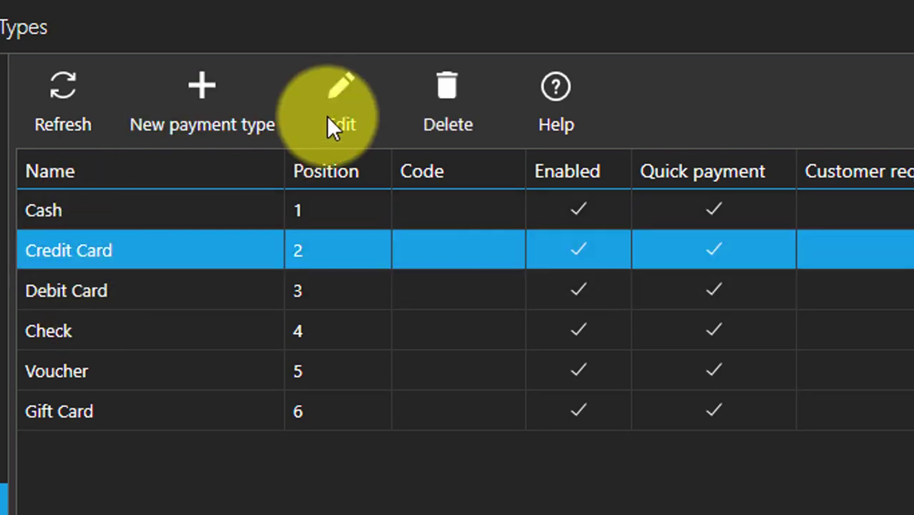
pyautogui.click(341, 107)
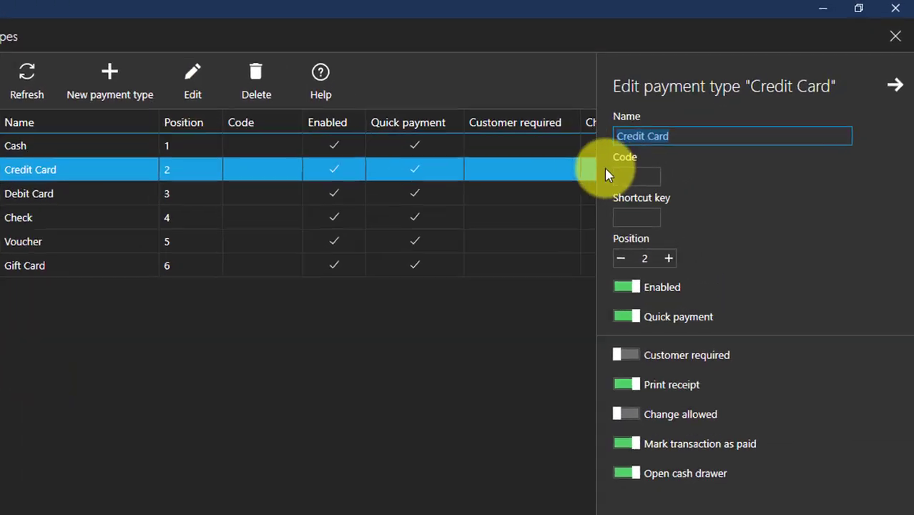
pyautogui.click(649, 135)
pyautogui.moveTo(510, 205); pyautogui.dragTo(461, 206)
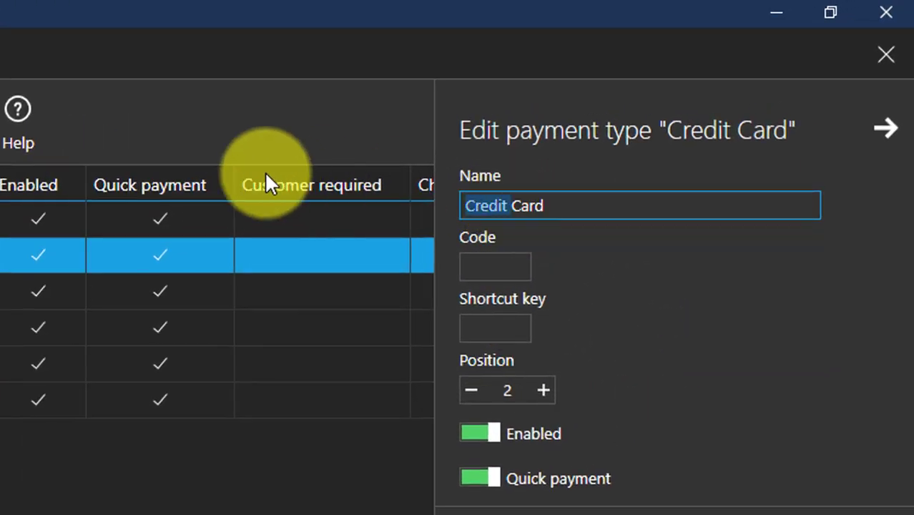
pyautogui.write('Visa')
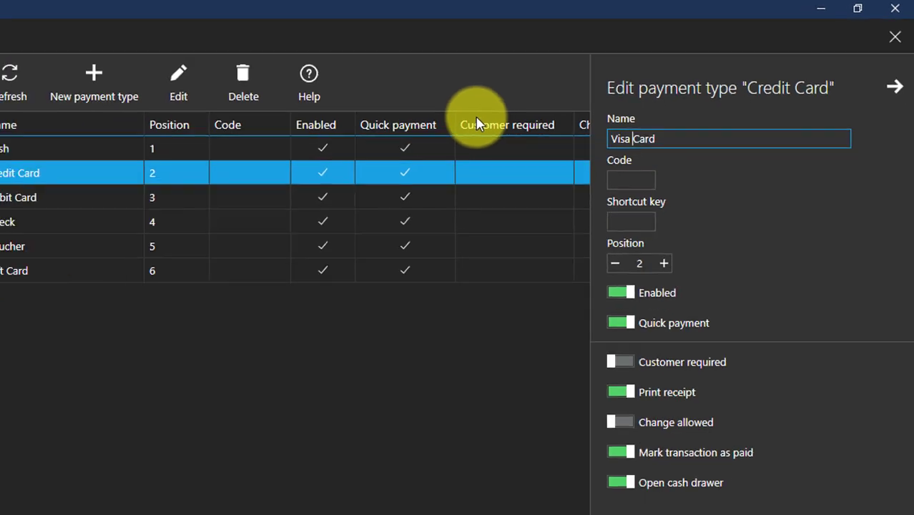
pyautogui.click(801, 501)
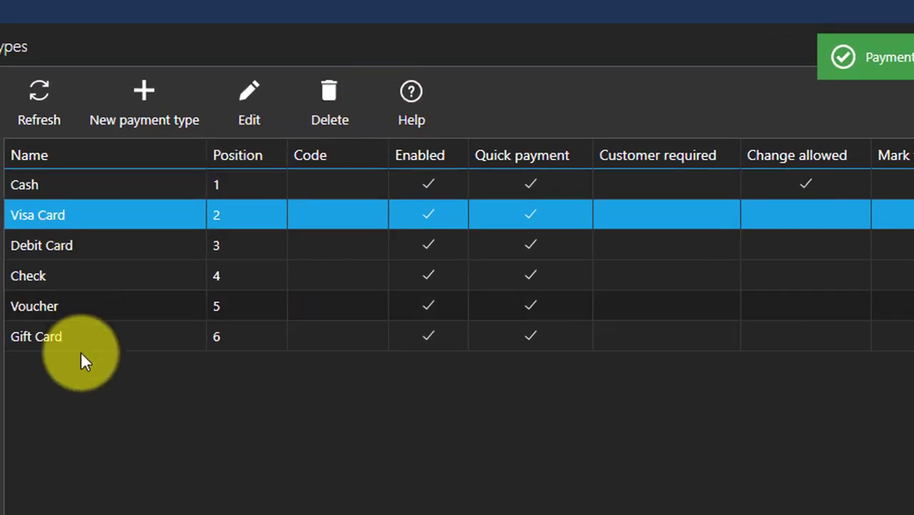
# Step: Delete the Gift Card payment type
pyautogui.click(77, 343)
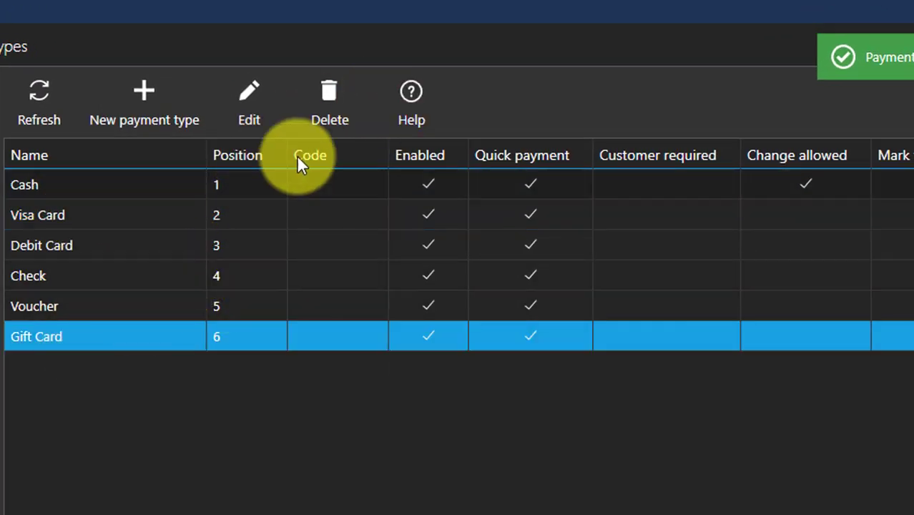
pyautogui.click(315, 110)
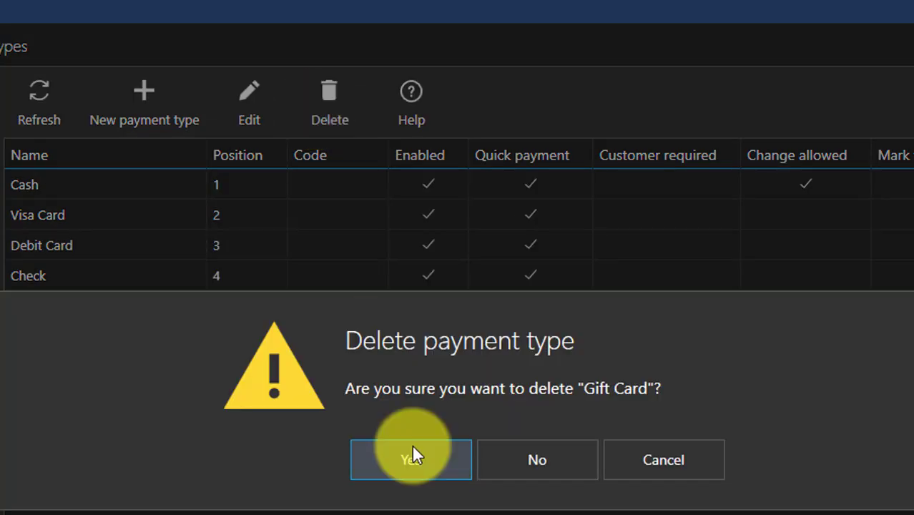
pyautogui.click(412, 457)
# Step: Start a new tax rate on the Tax Rates page
pyautogui.click(85, 318)
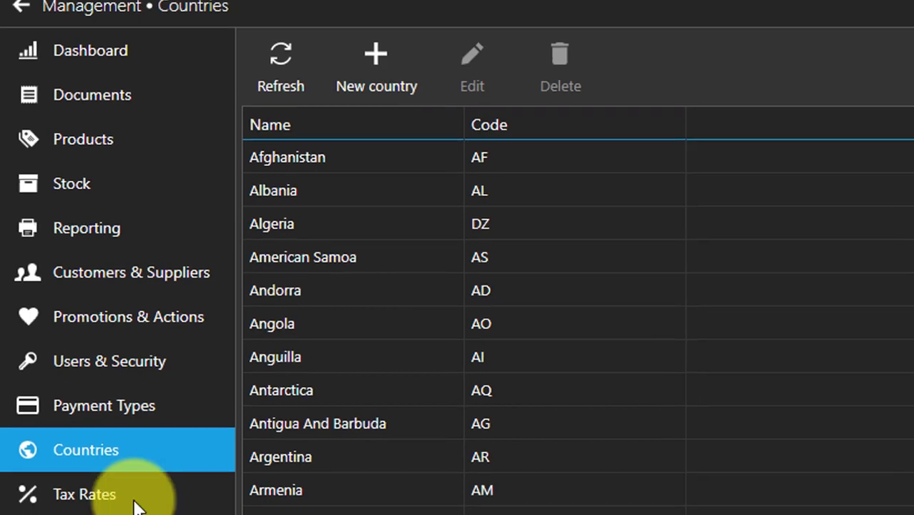
pyautogui.click(132, 466)
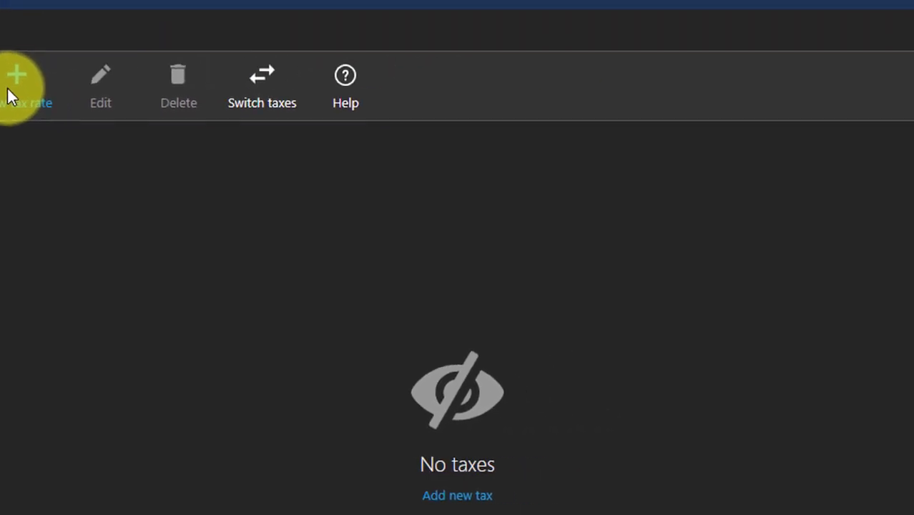
pyautogui.click(10, 86)
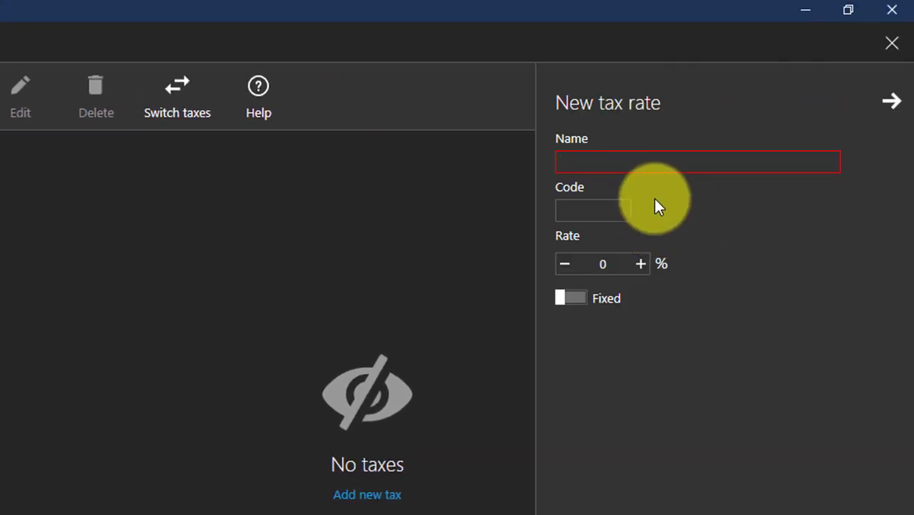